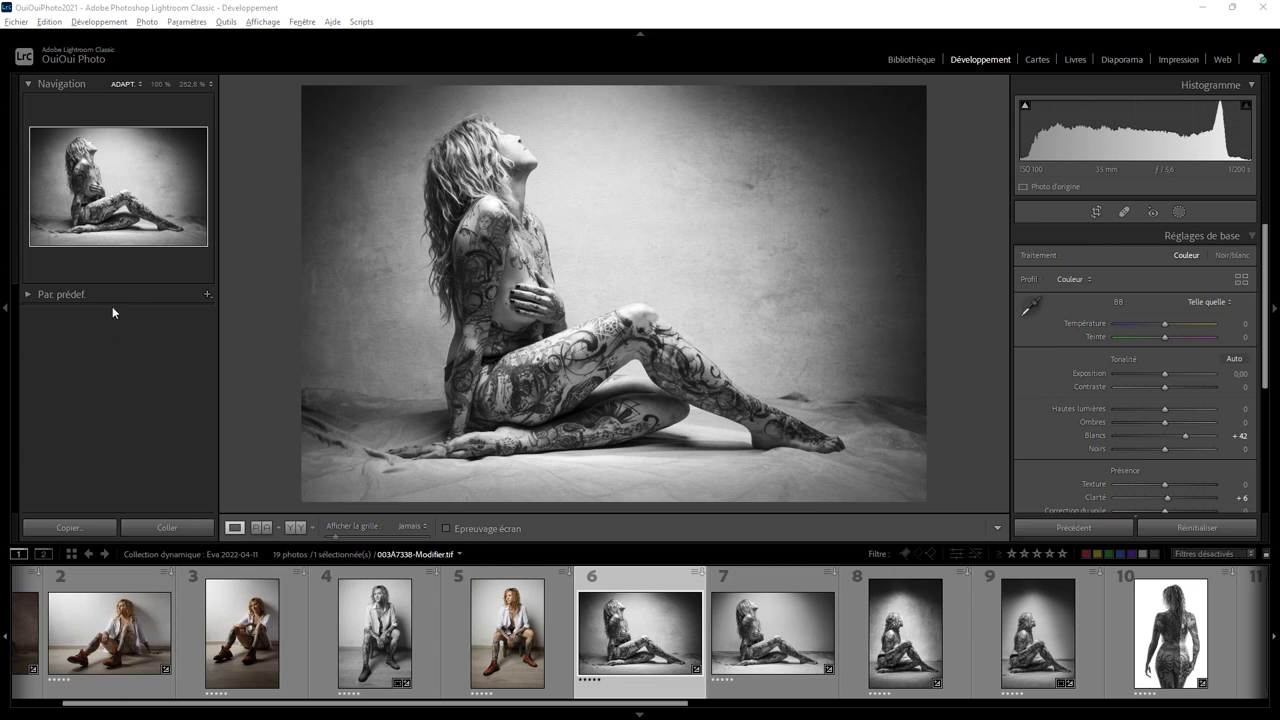
Expand the Par. prédef. panel to check the Favoris and Test de groupe groups.
click(28, 295)
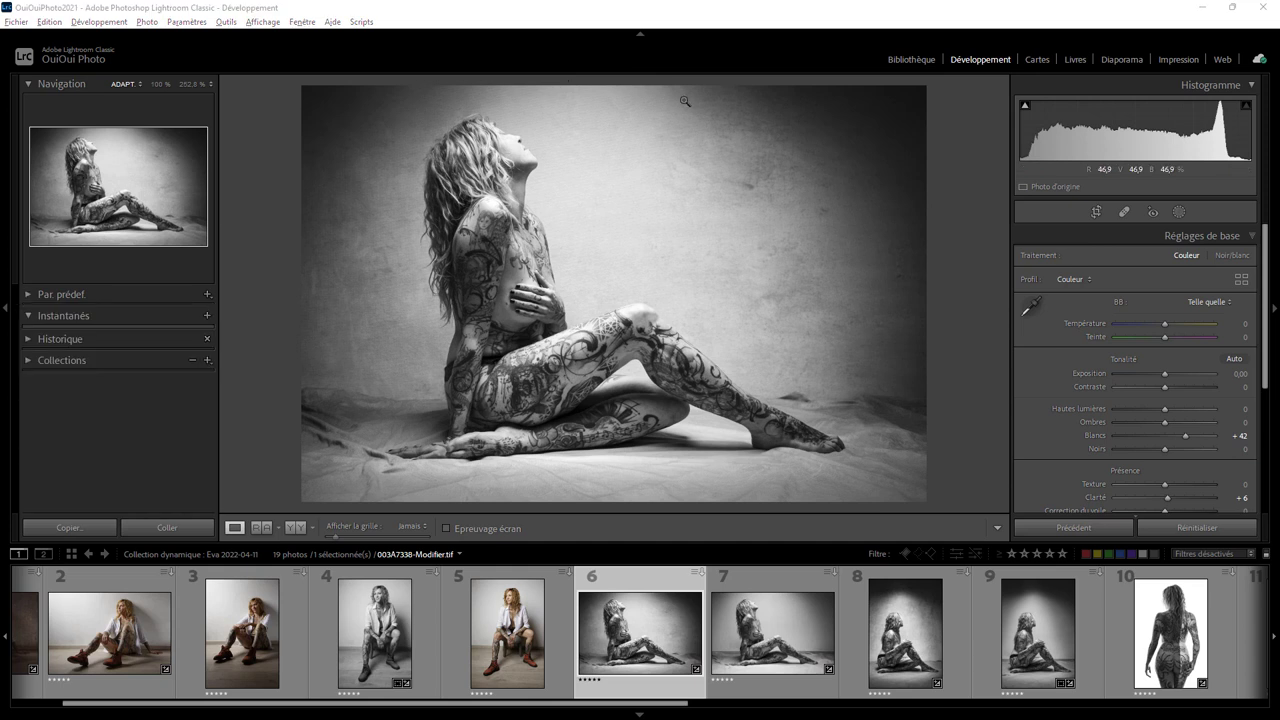
click(29, 295)
click(70, 350)
scroll(80, 338, down, 3)
scroll(80, 338, down, 3)
scroll(80, 338, down, 3)
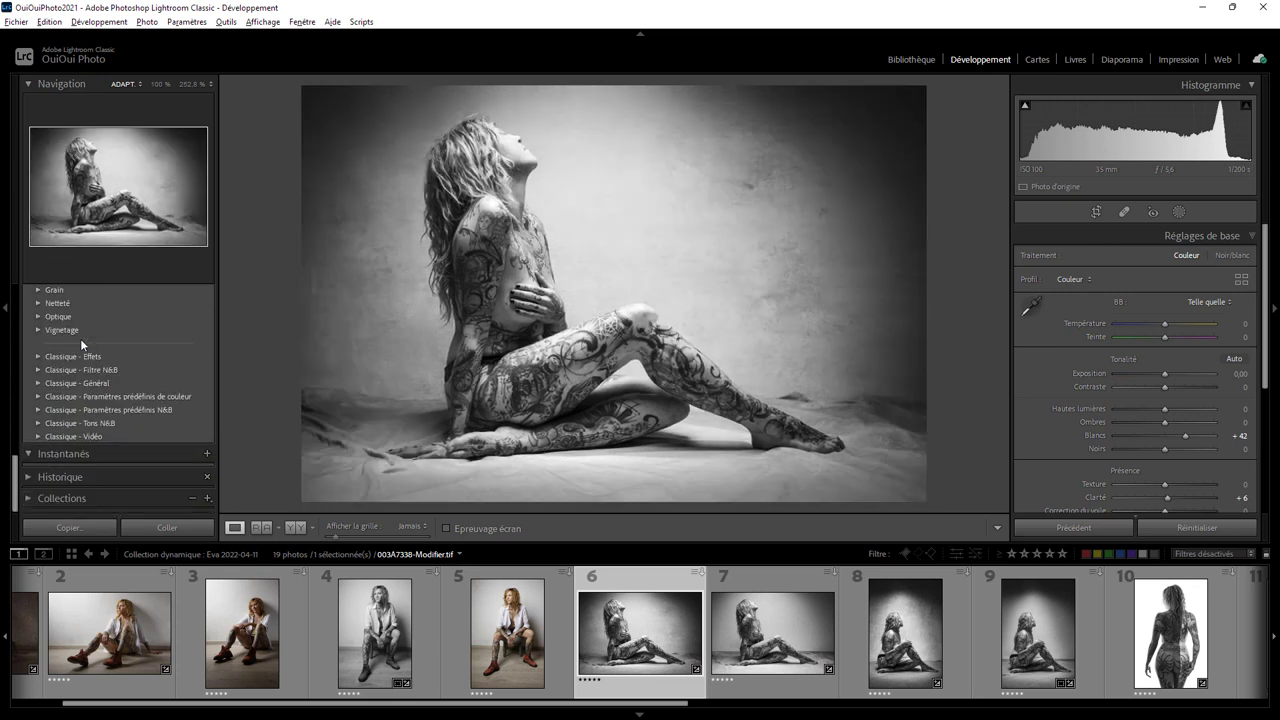
scroll(80, 338, down, 3)
scroll(80, 338, up, 3)
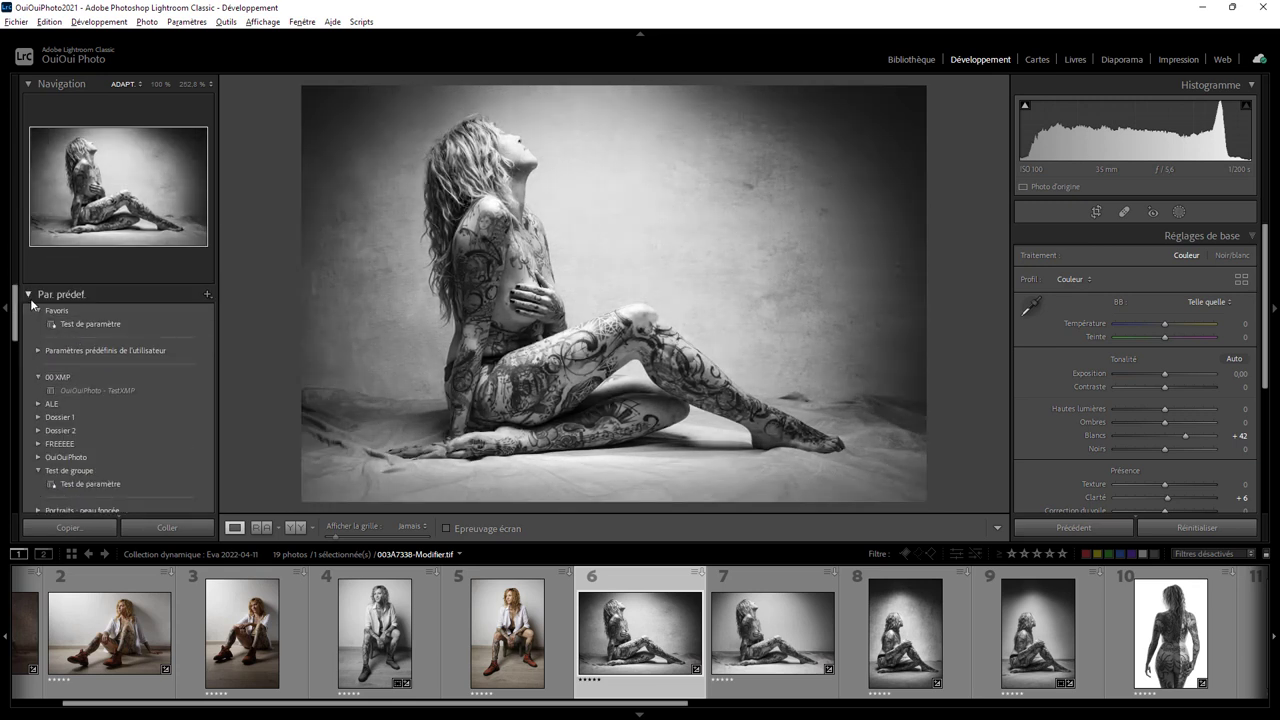
click(30, 296)
click(74, 316)
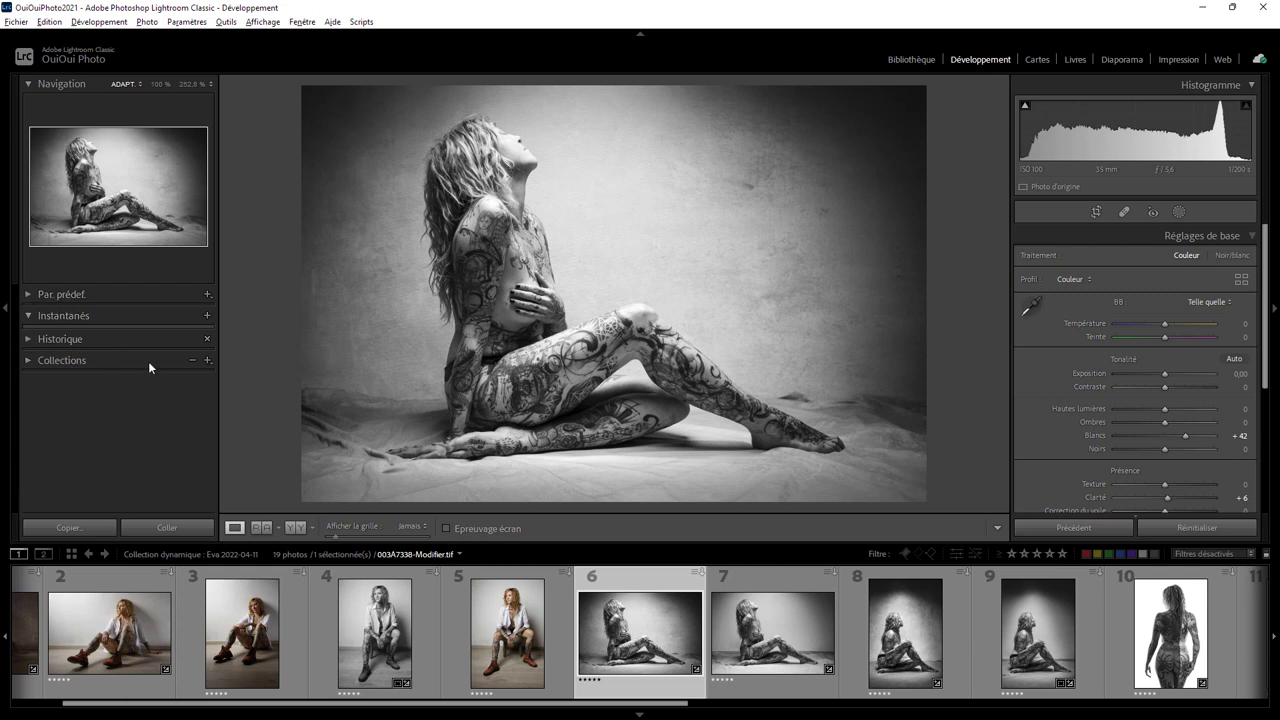
Hide the Instantanés, Historique and Collections panels using the left-column context menu.
right_click(132, 410)
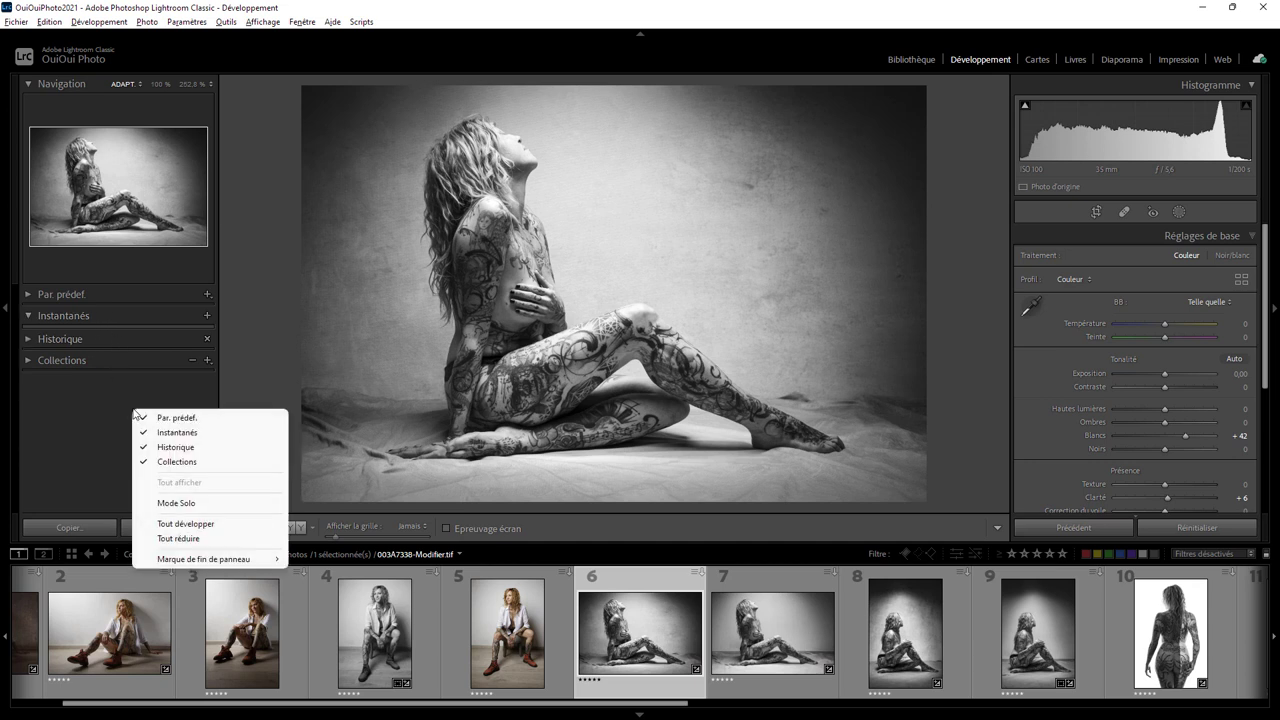
click(108, 401)
right_click(108, 402)
click(72, 404)
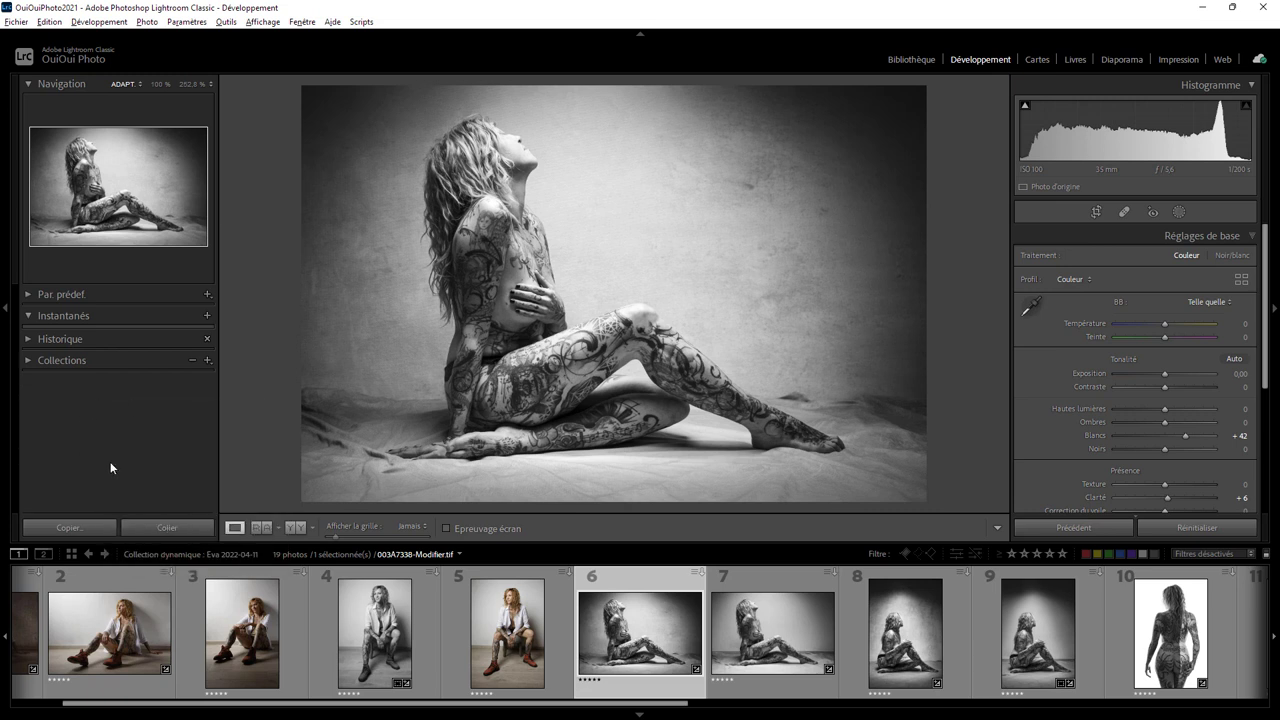
right_click(140, 406)
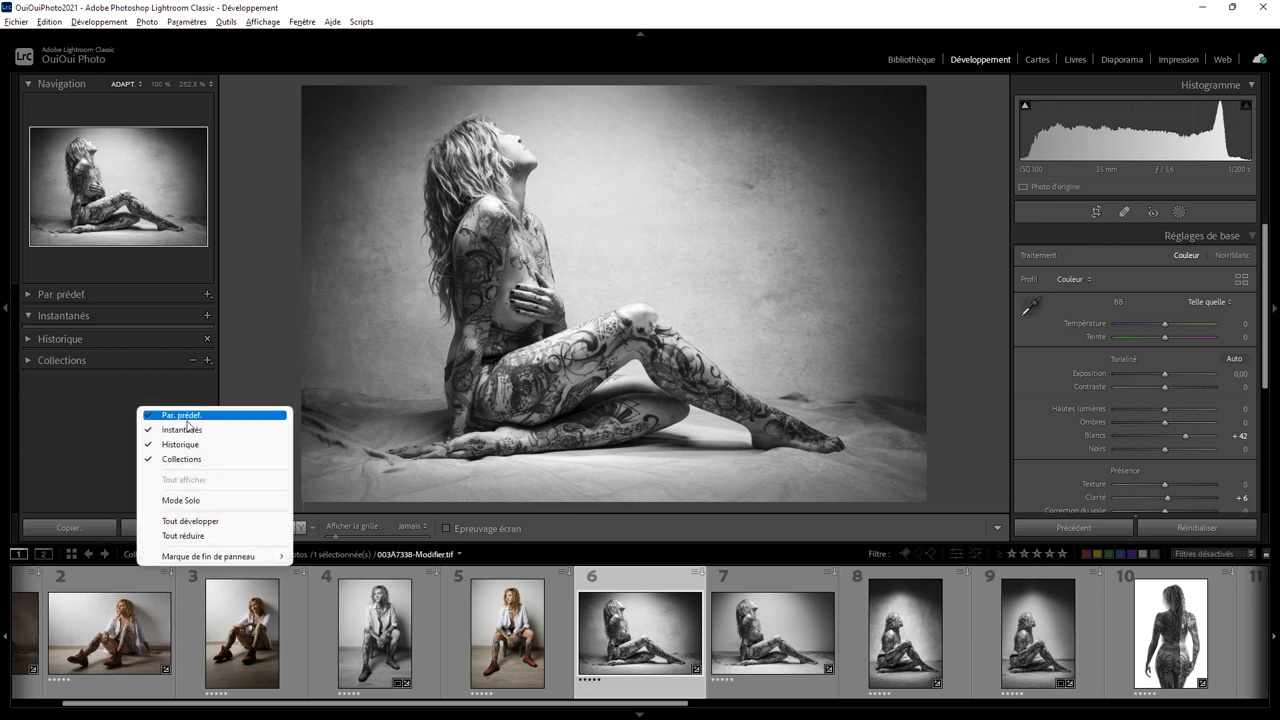
click(172, 429)
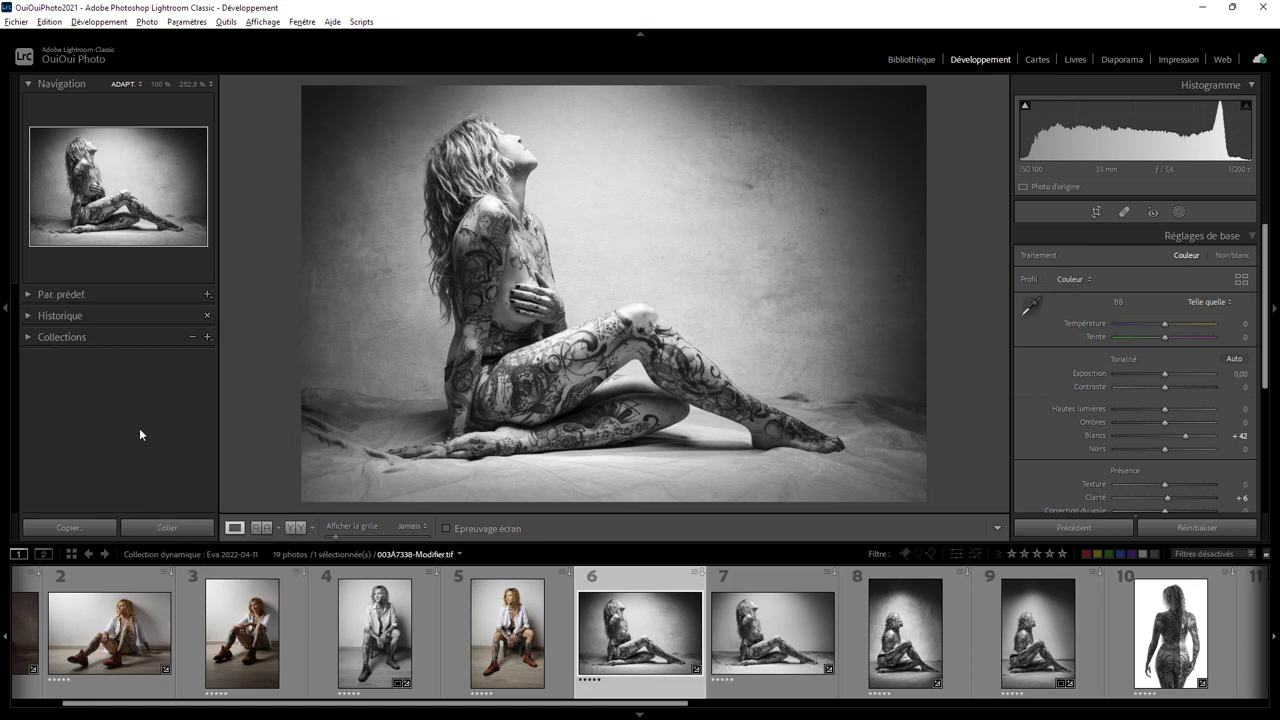
right_click(139, 428)
click(167, 469)
right_click(132, 424)
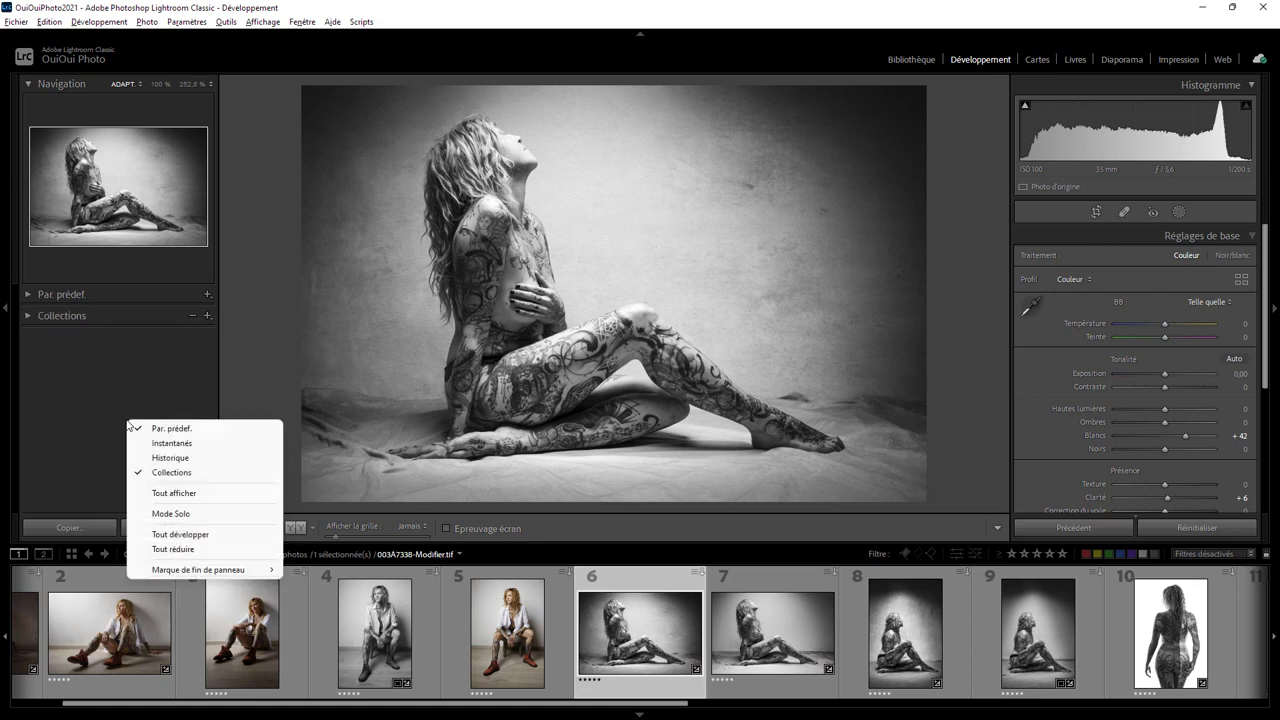
click(170, 471)
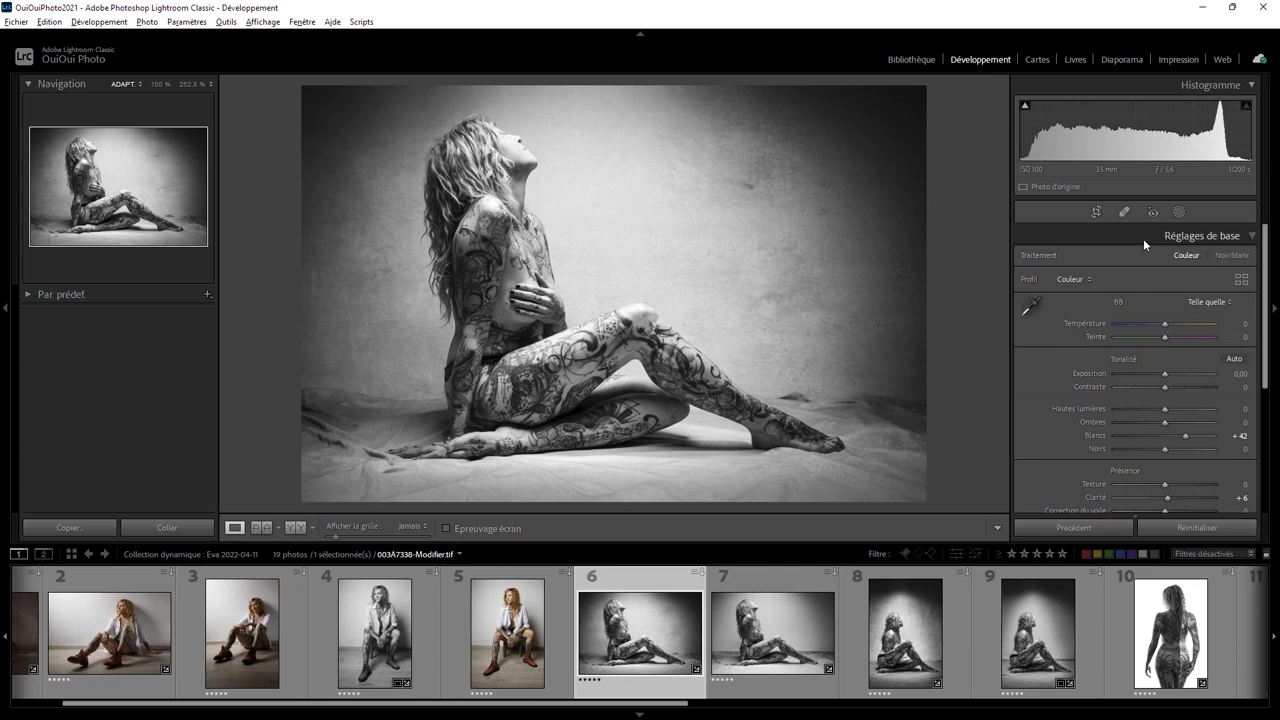
Fold Réglages de base, cancel Develop panel customisation unchanged, and re-expand Par. prédef.
click(1250, 237)
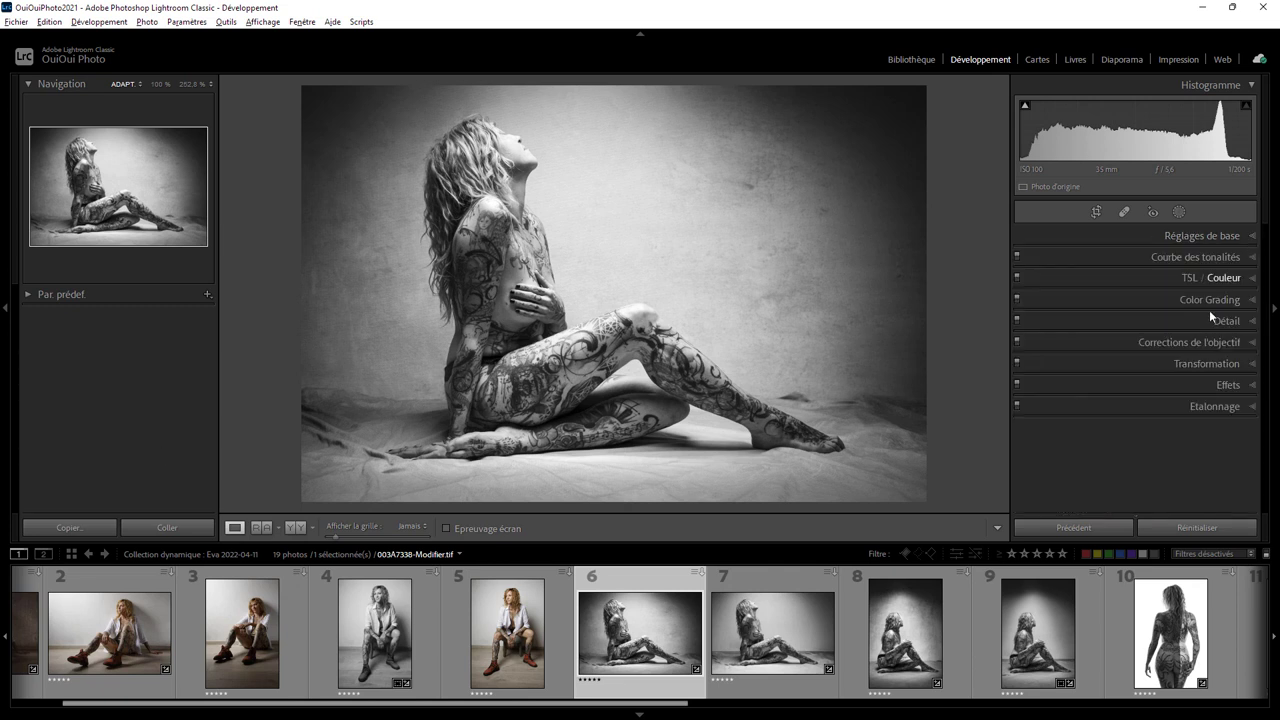
right_click(1143, 462)
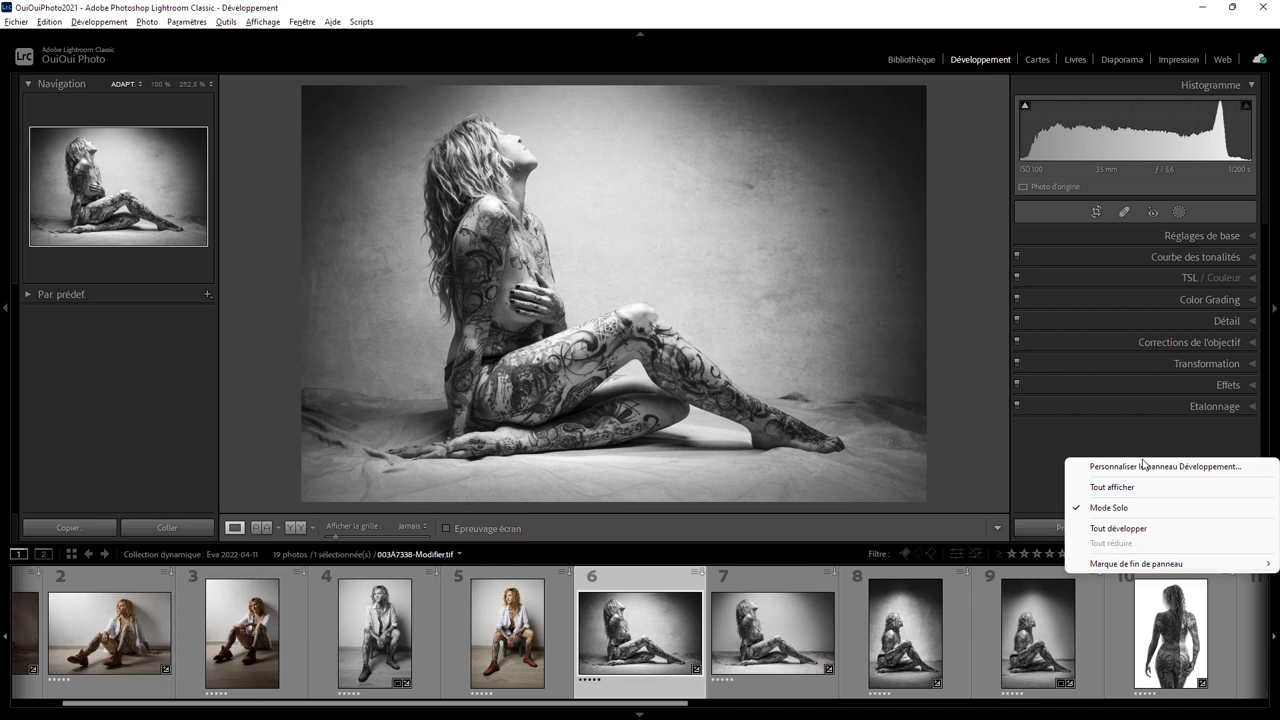
click(1183, 466)
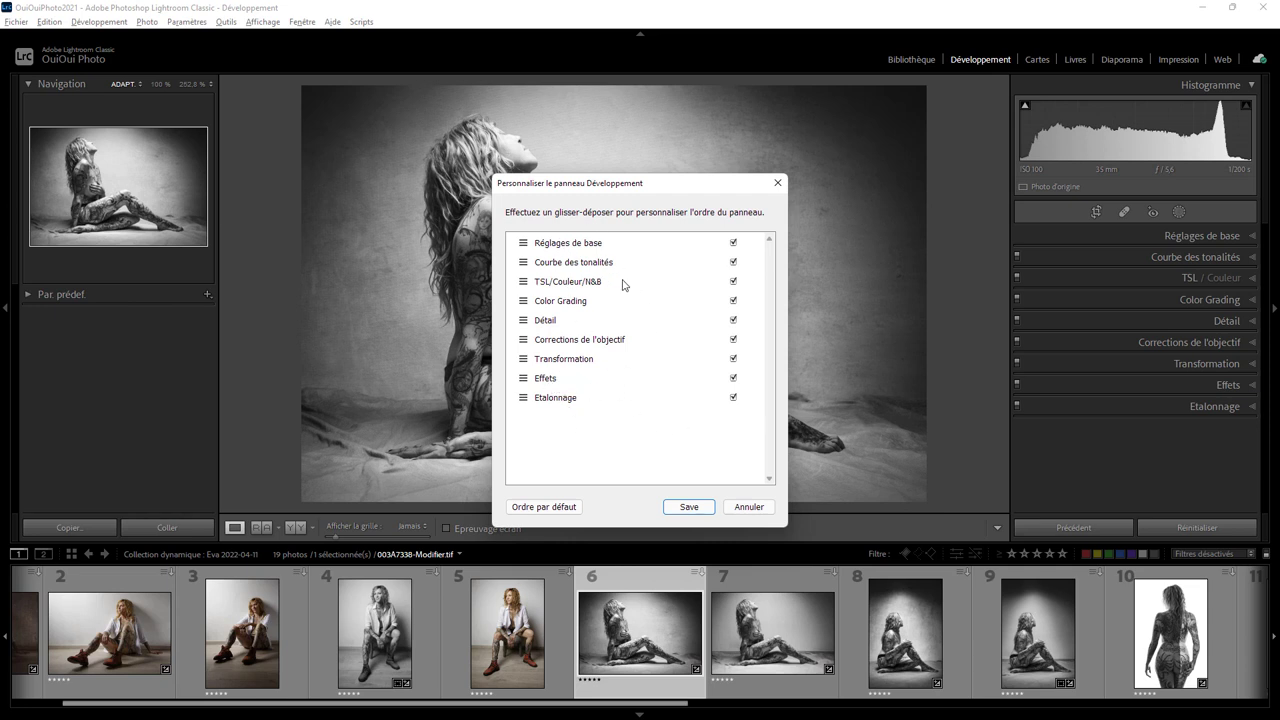
click(748, 507)
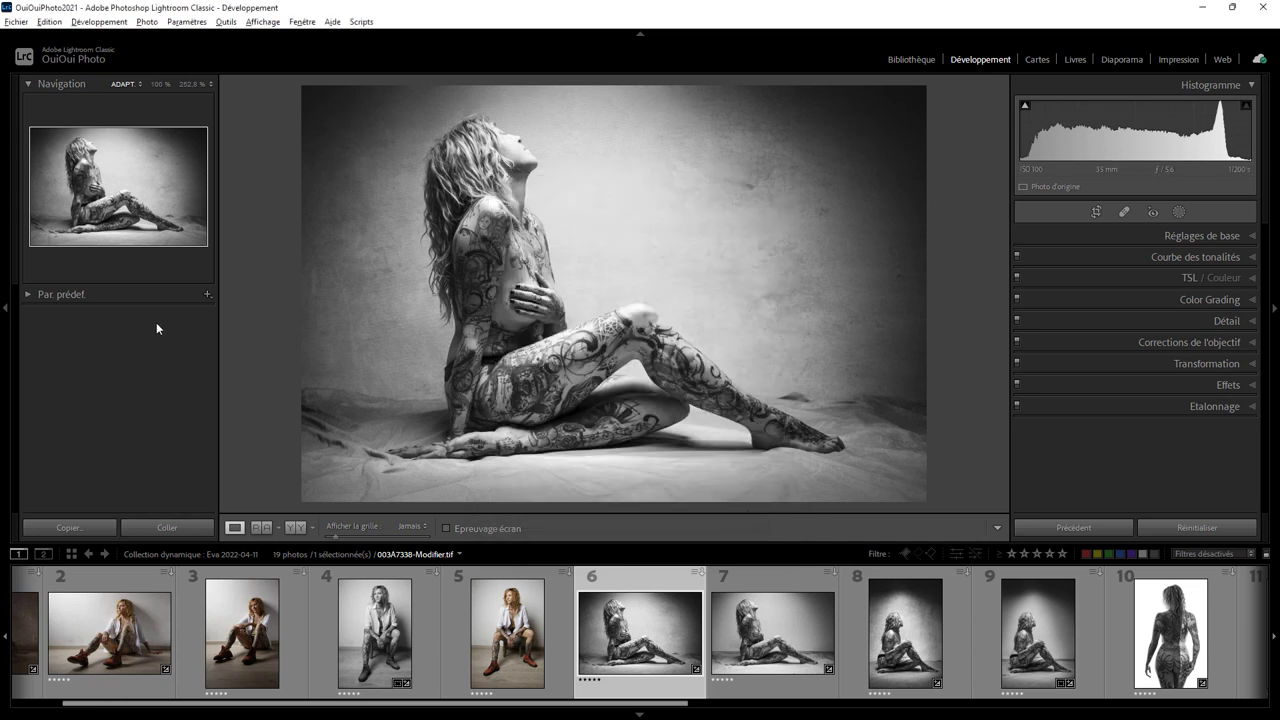
click(27, 294)
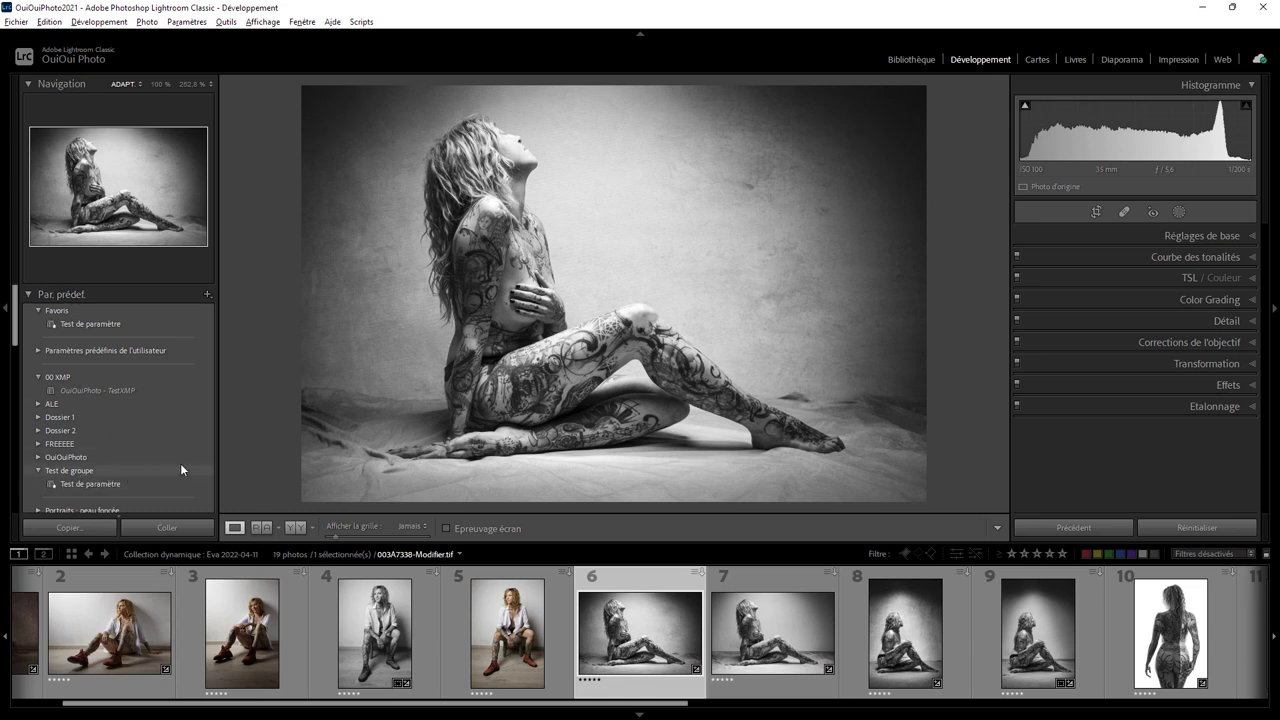
Delete the Test de groupe preset group and confirm the permanent deletion.
right_click(96, 471)
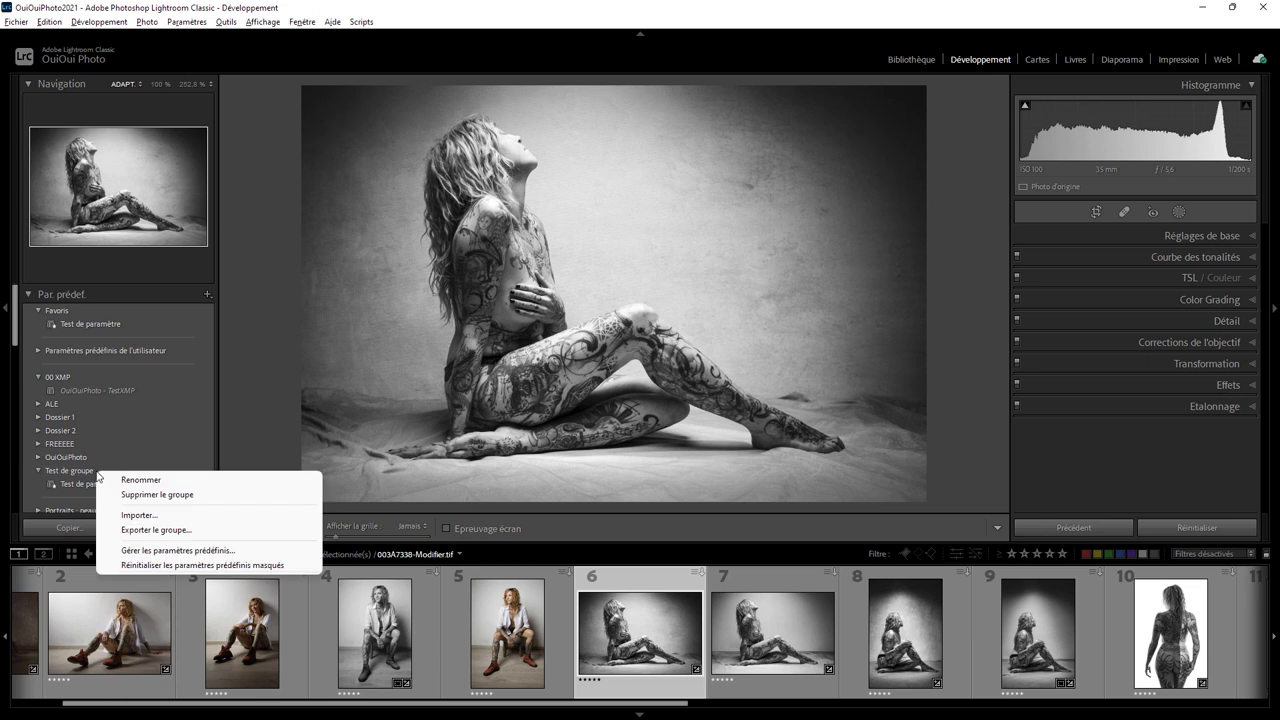
click(146, 494)
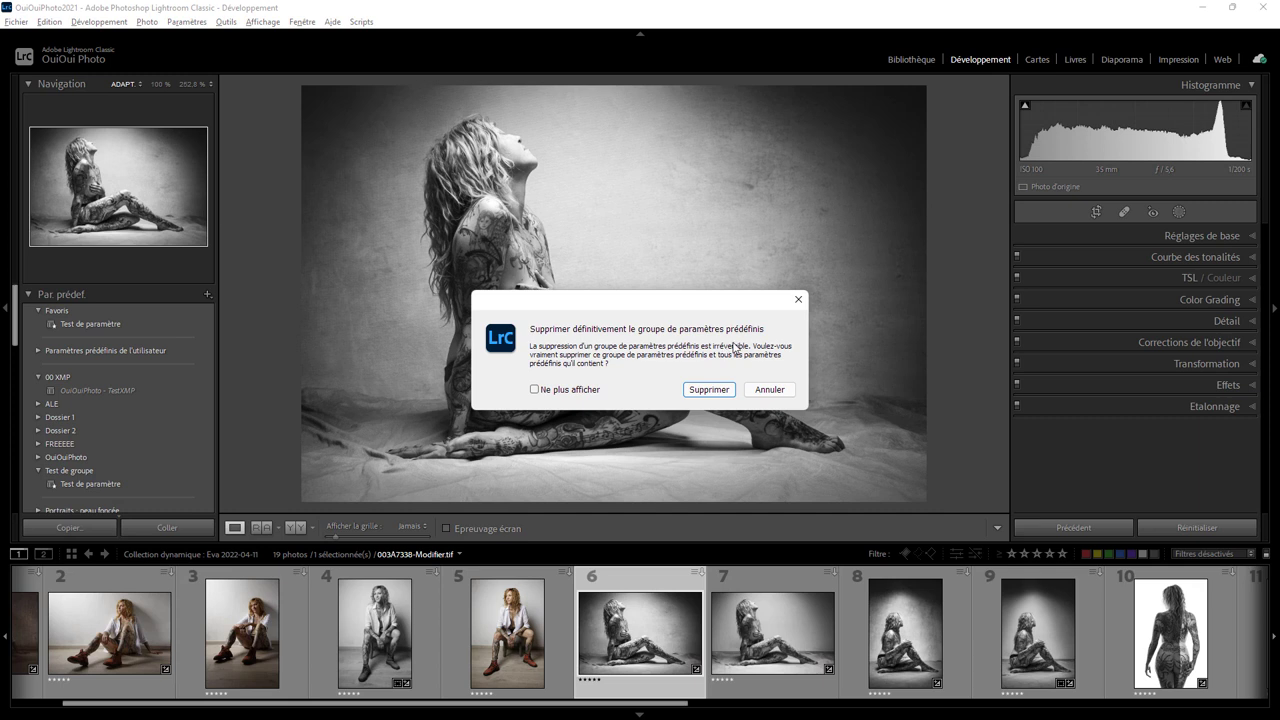
click(709, 389)
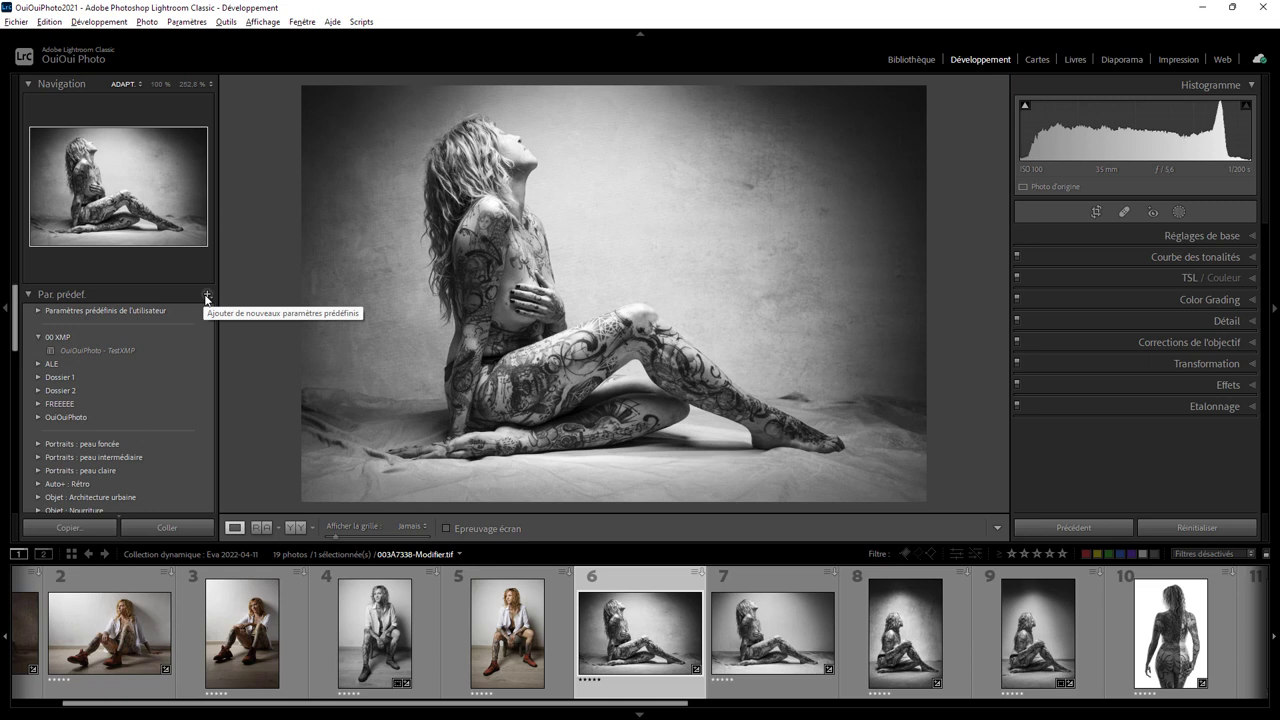
In the preset manager, hide the user, 00 XMP, ALE, Dossier, FREEEEE, OuiOuiPhoto and Portraits groups.
click(208, 295)
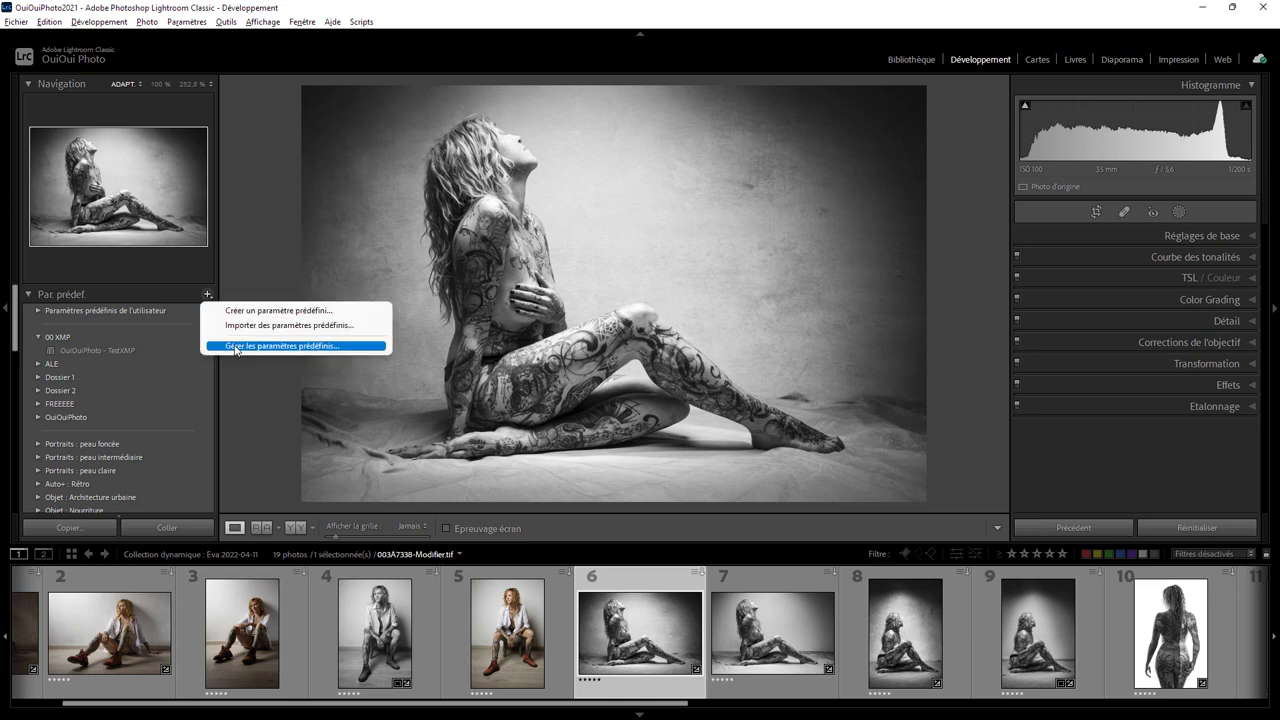
click(235, 349)
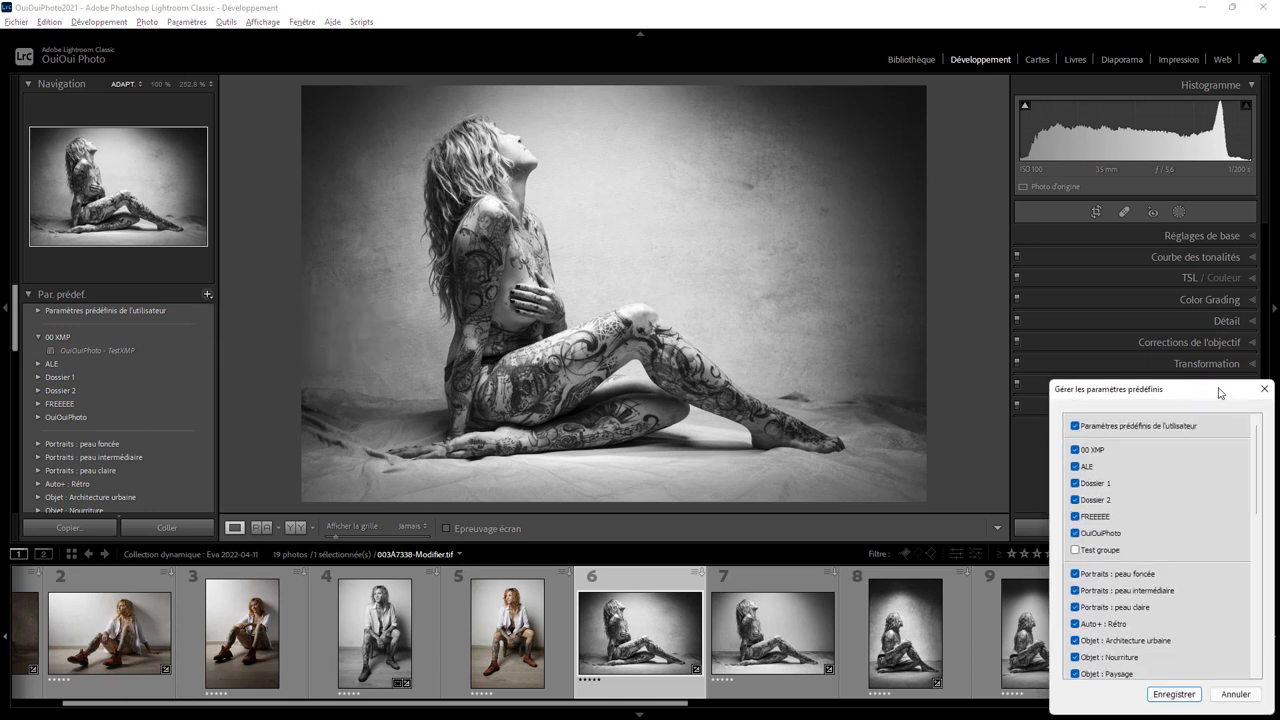
drag(1223, 397, 670, 204)
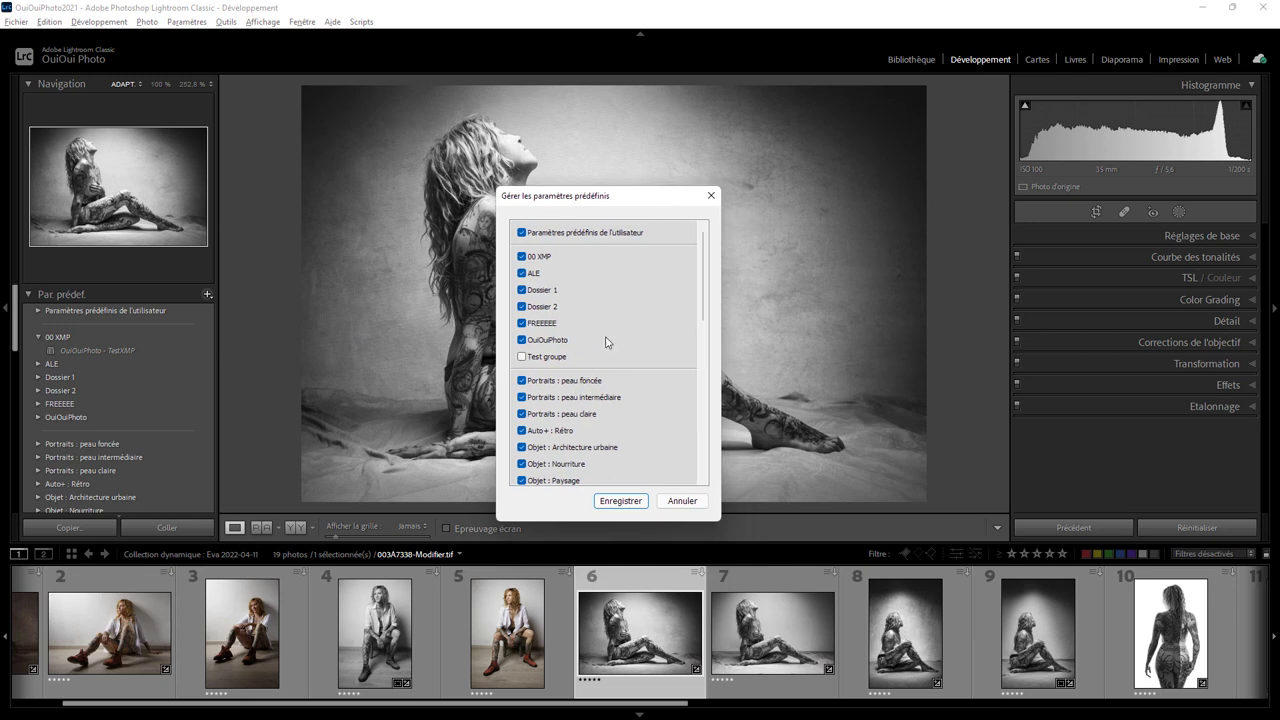
click(521, 232)
click(521, 256)
click(521, 289)
click(521, 323)
click(521, 380)
click(521, 397)
Hide the remaining Portraits group plus the Objet, Style and Sujet : voyage preset groups.
click(521, 430)
click(521, 447)
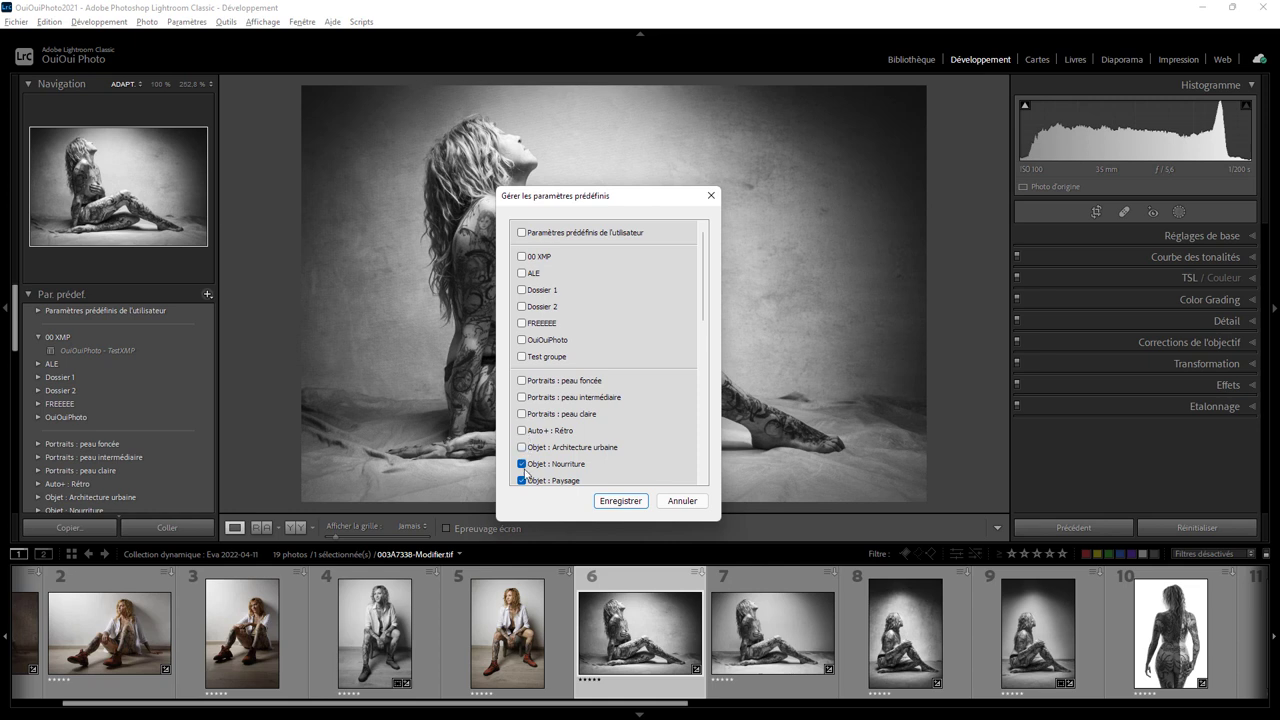
click(521, 481)
scroll(703, 314, down, 2)
scroll(703, 314, down, 2)
click(521, 293)
click(522, 327)
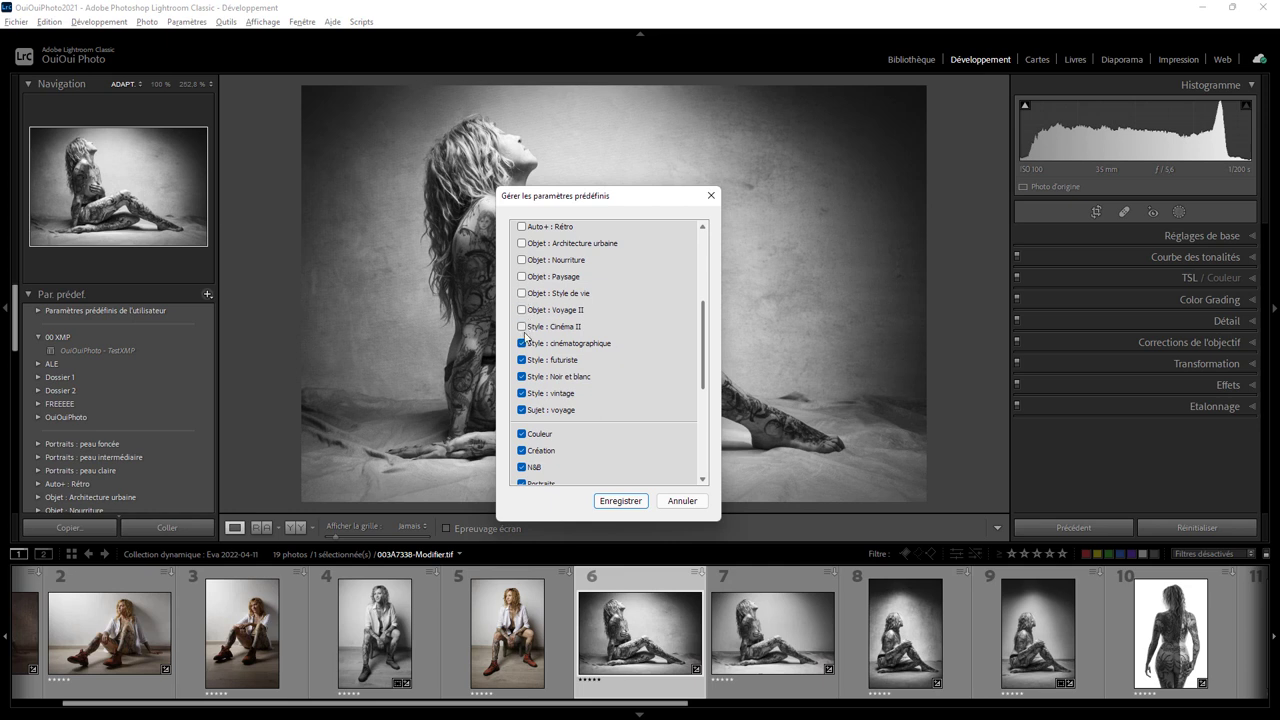
click(522, 344)
click(522, 377)
click(522, 410)
drag(702, 380, 702, 432)
Hide the Couleur, Création, Valeurs par défaut, Courbe, Netteté and Optique preset groups.
click(521, 277)
click(521, 310)
click(521, 351)
click(521, 375)
click(521, 408)
click(521, 441)
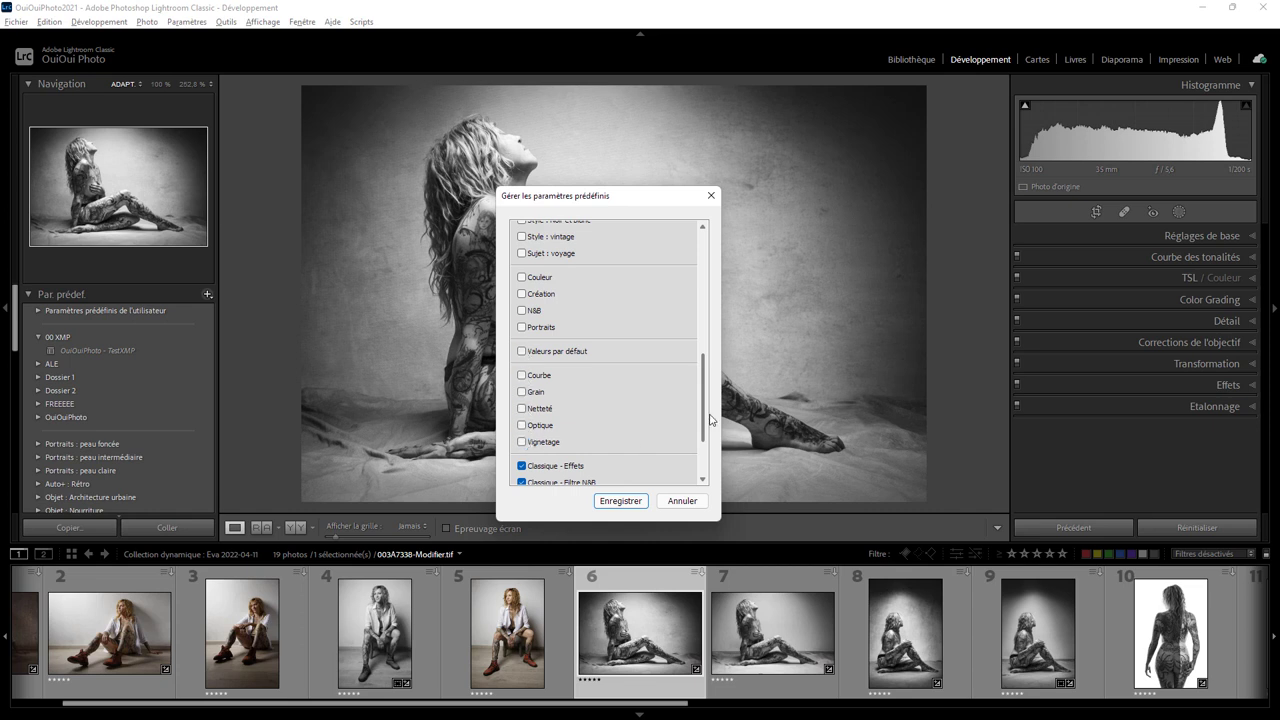
Hide all Classique preset groups, from Effets to Vidéo, and save the changes.
scroll(710, 419, down, 3)
click(521, 374)
click(521, 390)
click(521, 423)
click(521, 457)
click(521, 474)
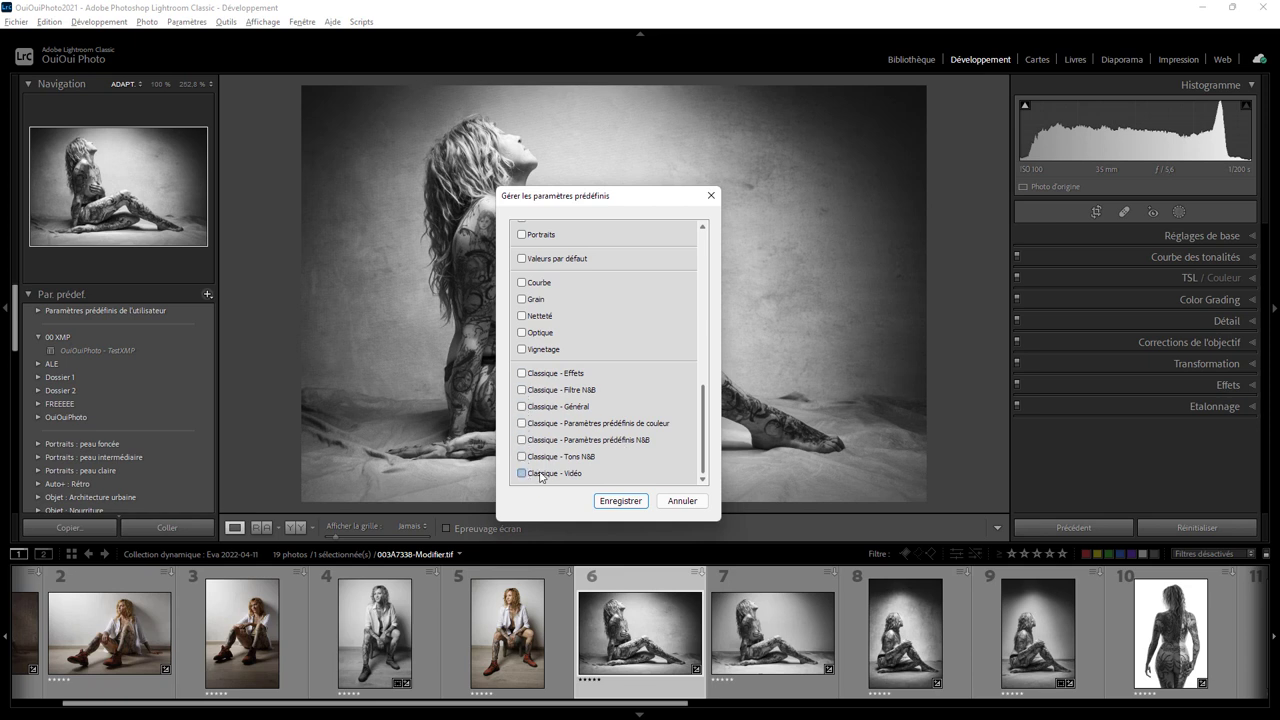
click(625, 501)
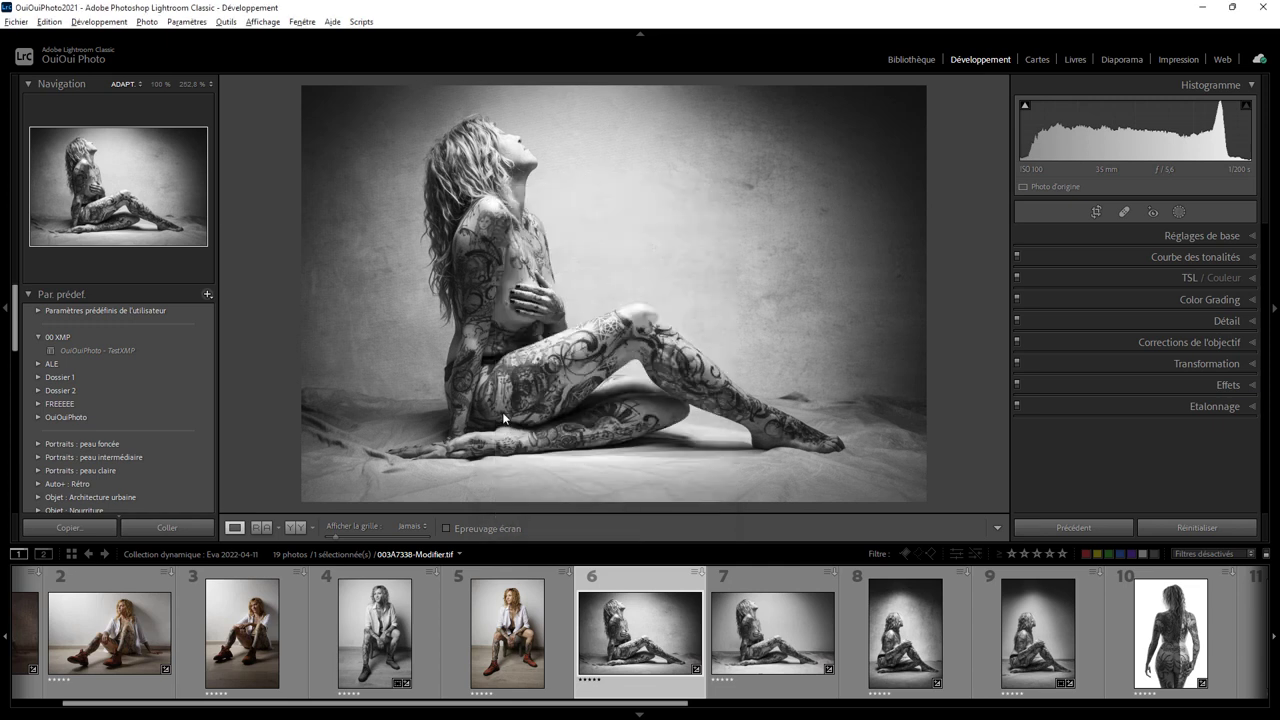
Collapse and re-expand the Par. prédef. panel.
click(29, 295)
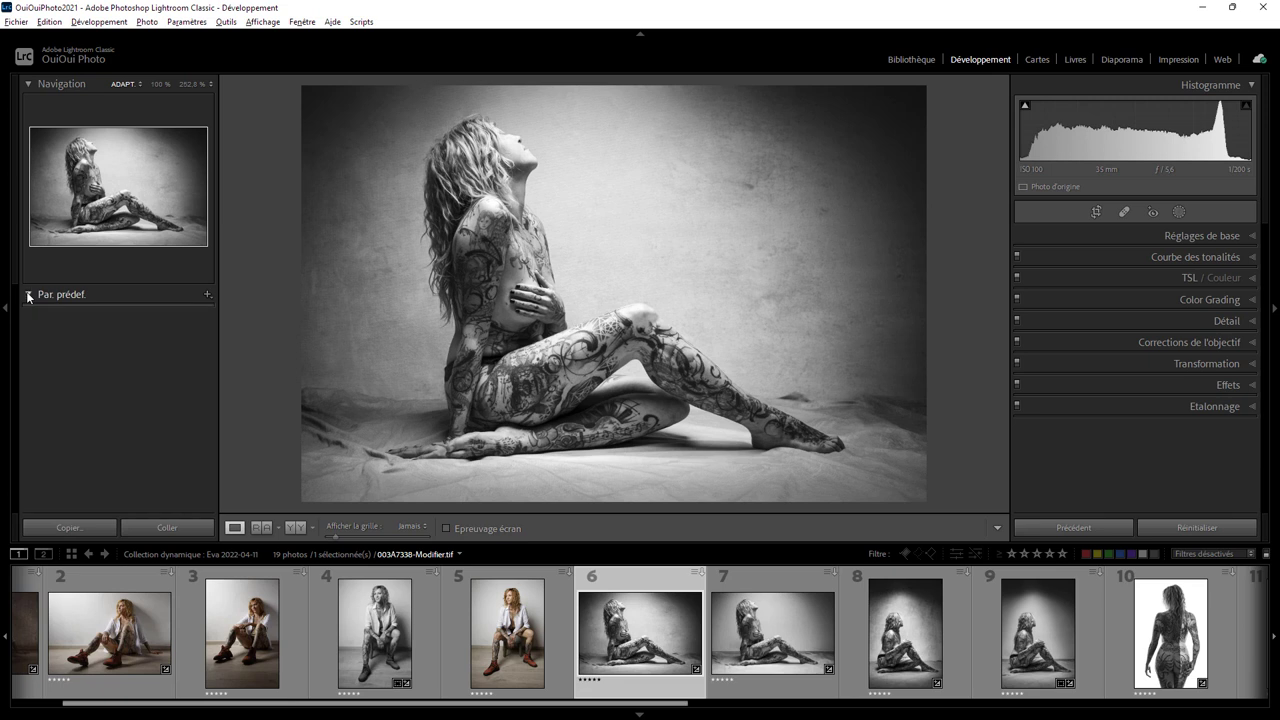
click(28, 295)
click(28, 295)
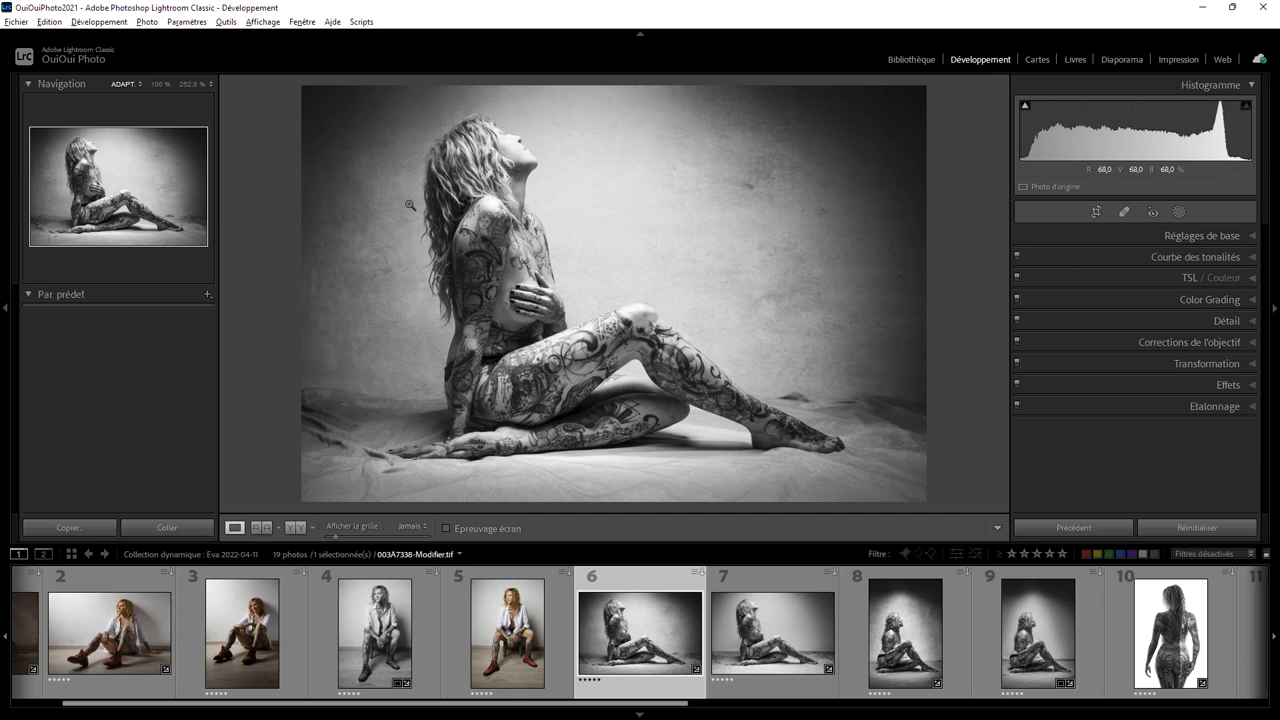
Create the 'Test de paramètre' preset, placing it in a new group named 'Test de groupe'.
click(207, 296)
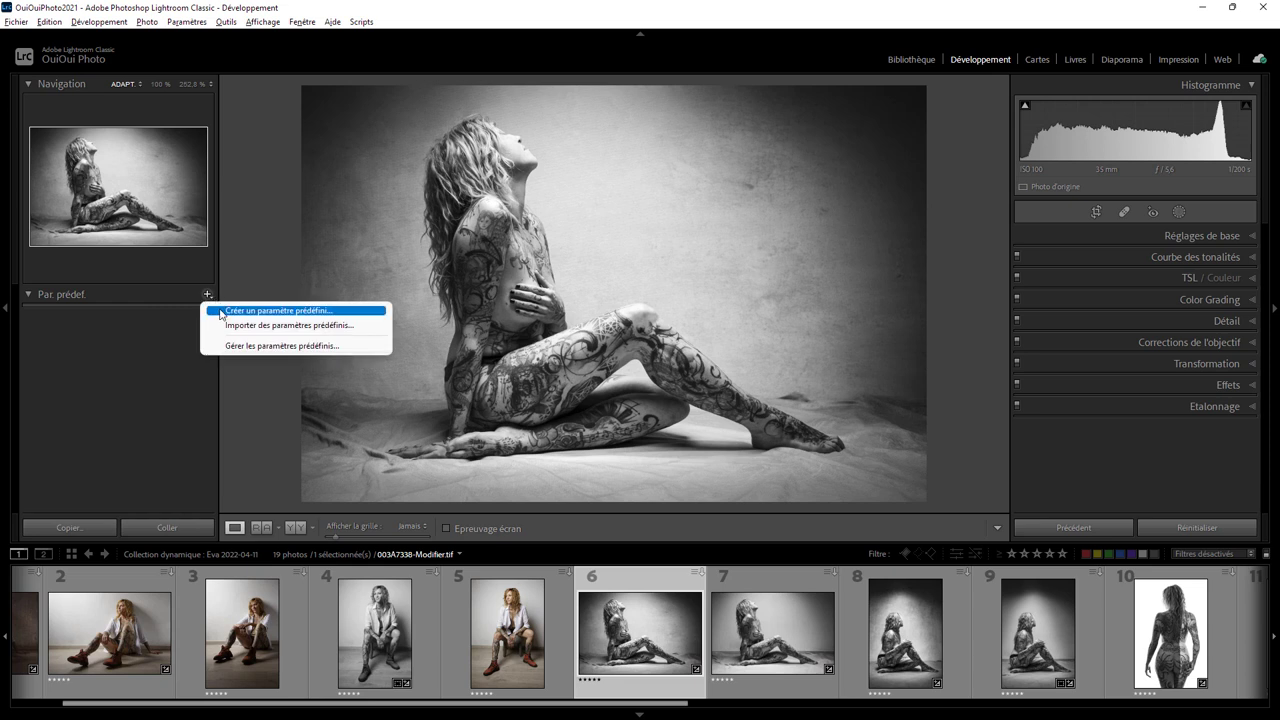
click(220, 310)
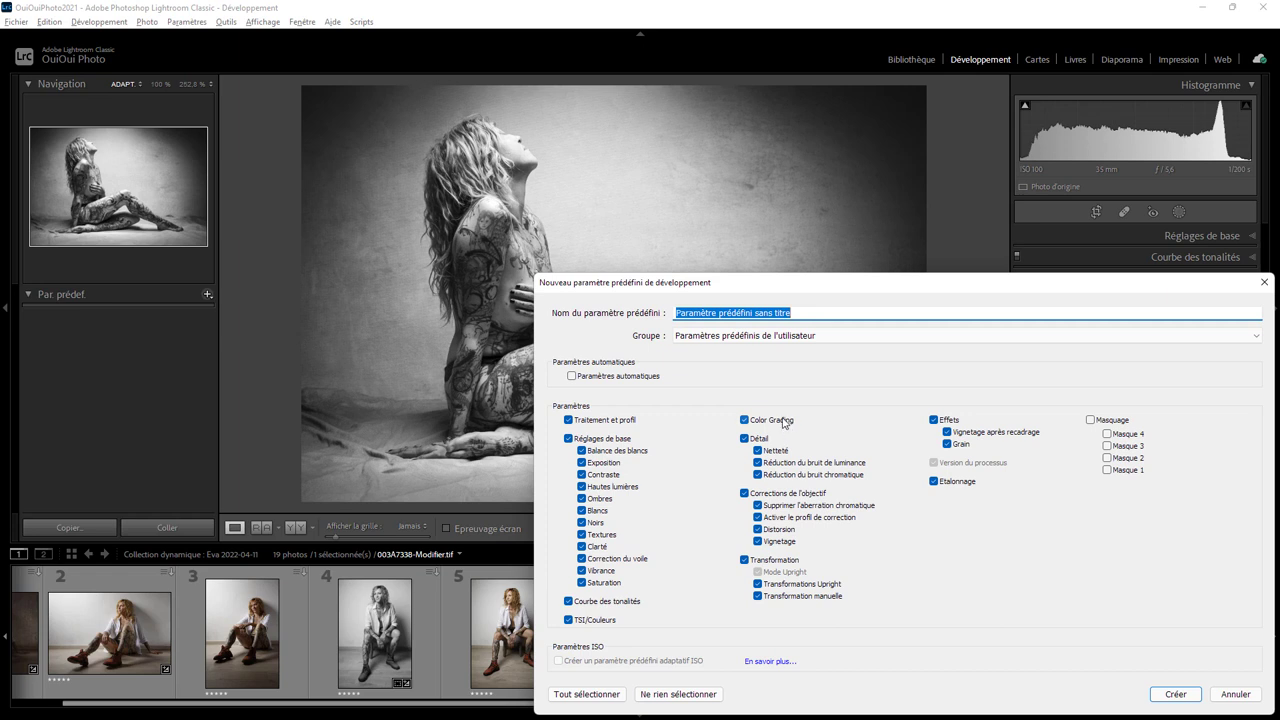
text(Test de paramètre)
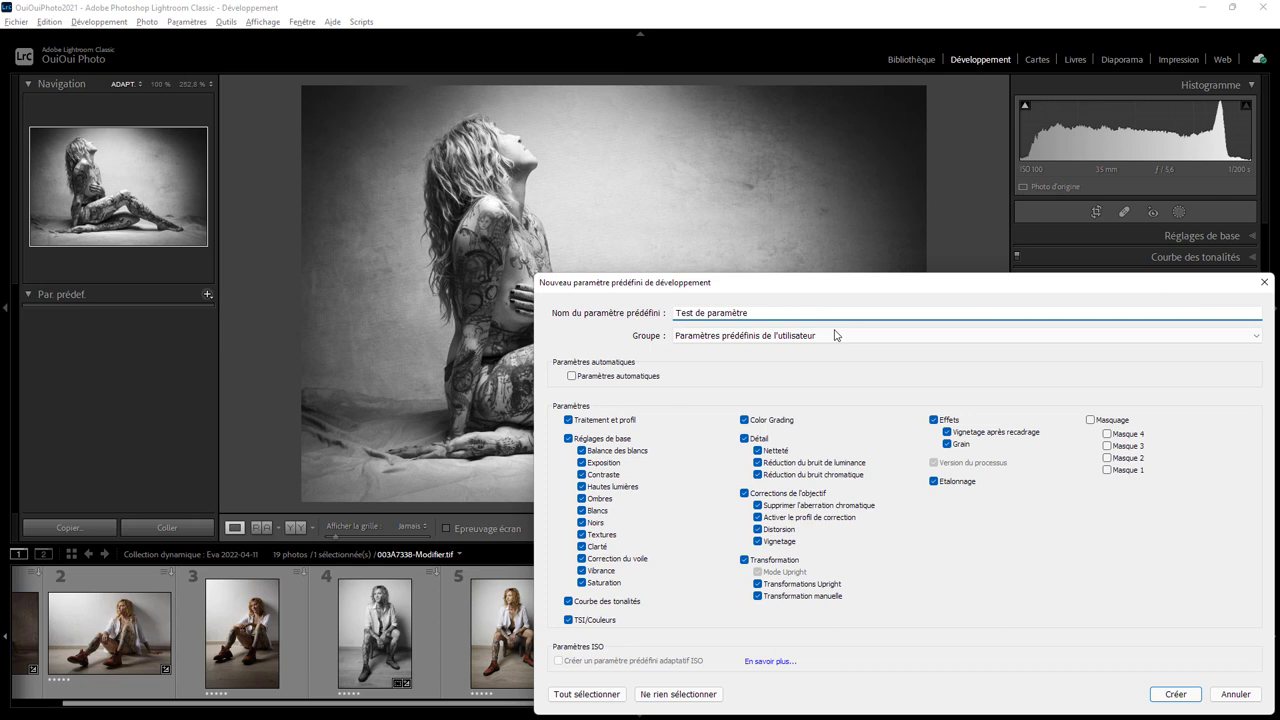
click(832, 335)
click(761, 356)
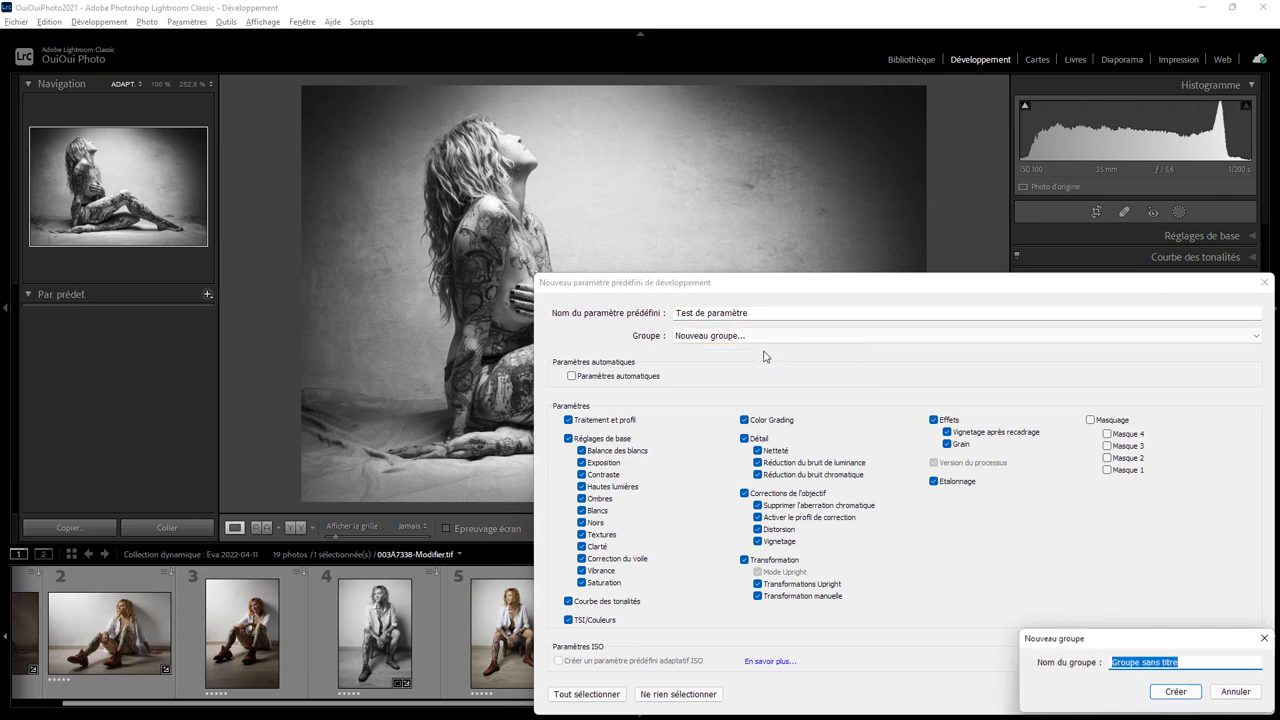
text(Test de groupe)
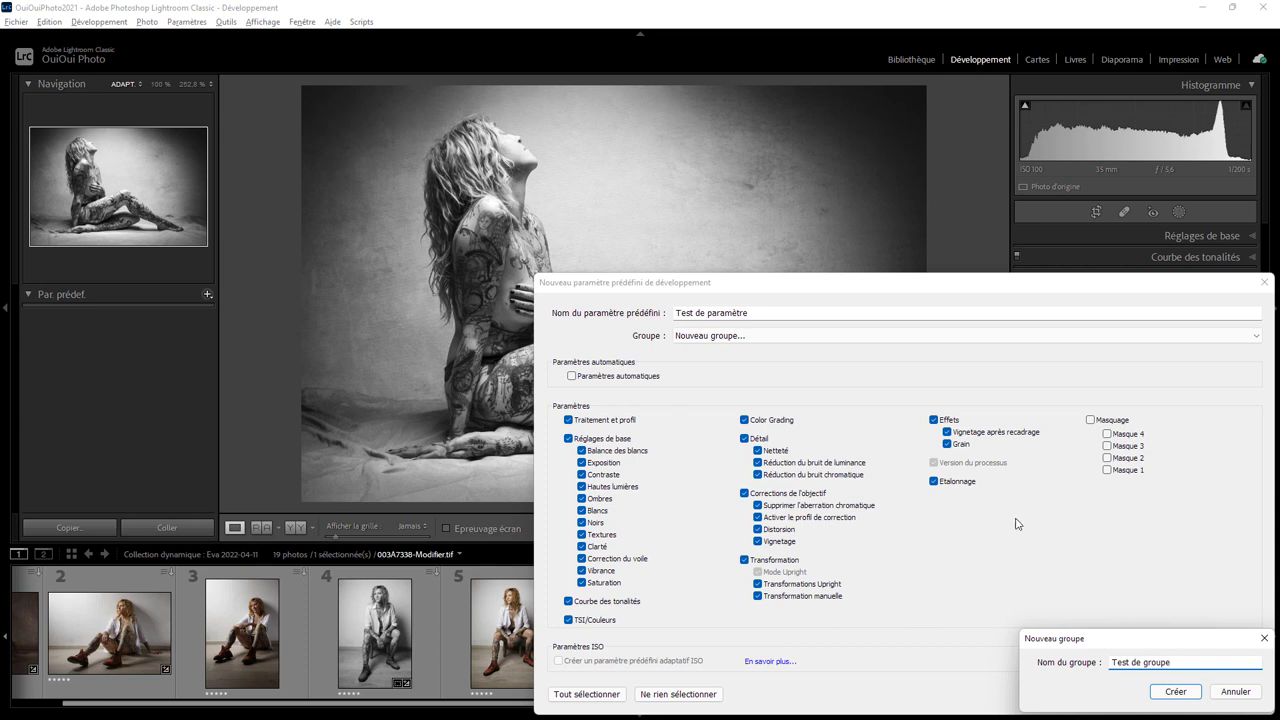
click(1169, 697)
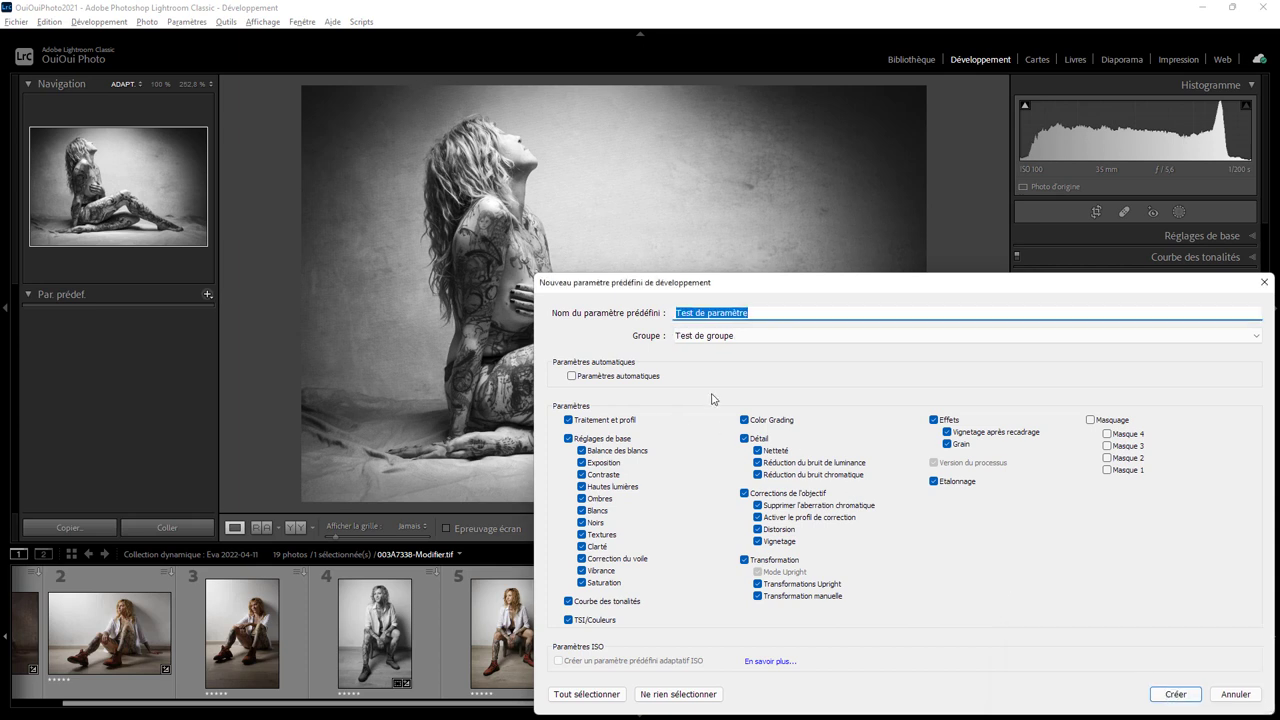
click(1169, 697)
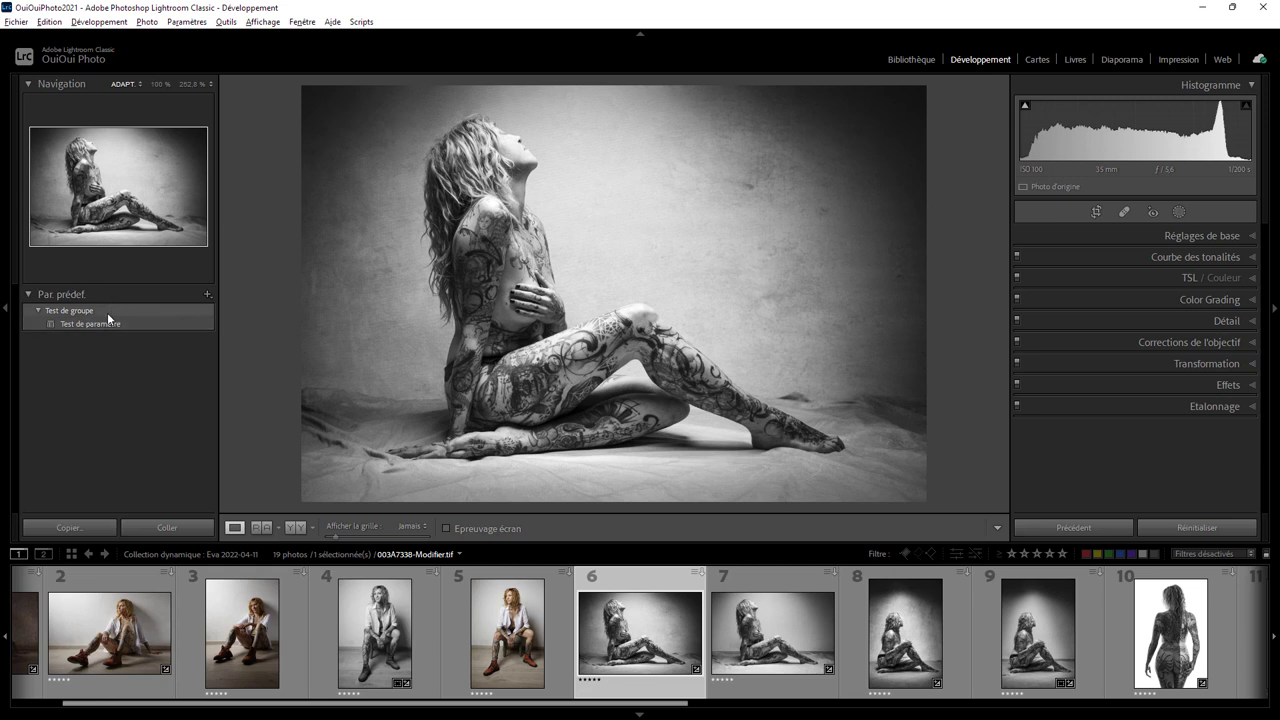
Add the Test de paramètre preset to Favoris from its right-click menu.
right_click(103, 325)
click(160, 331)
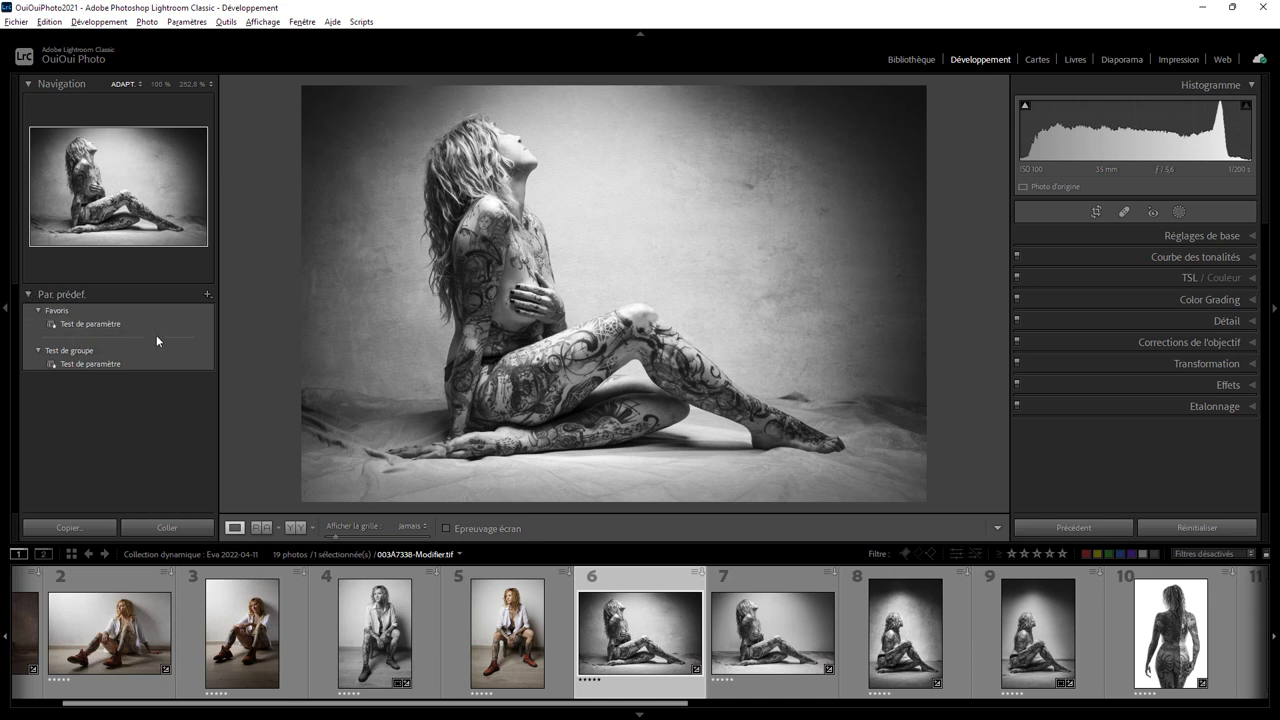
Re-show the ALE, Dossier, FREEEEE, OuiOuiPhoto, Portraits, Auto+ and Architecture urbaine groups, and save.
click(208, 294)
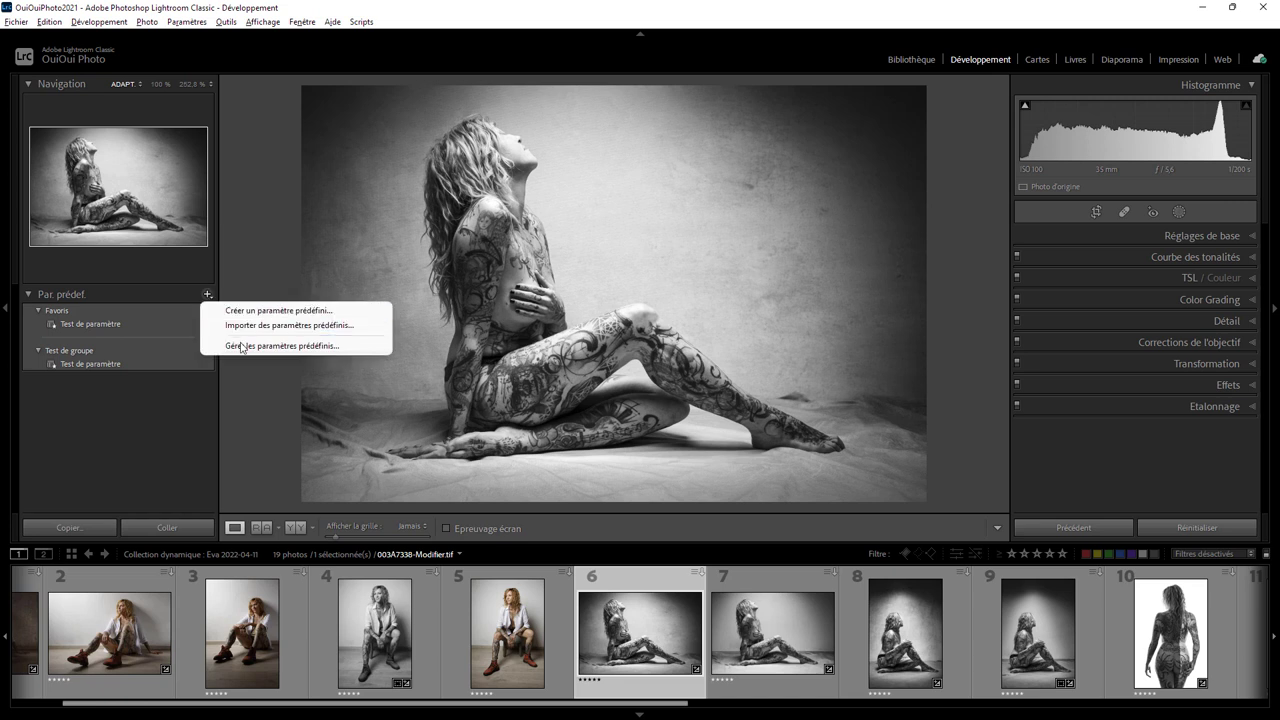
click(242, 345)
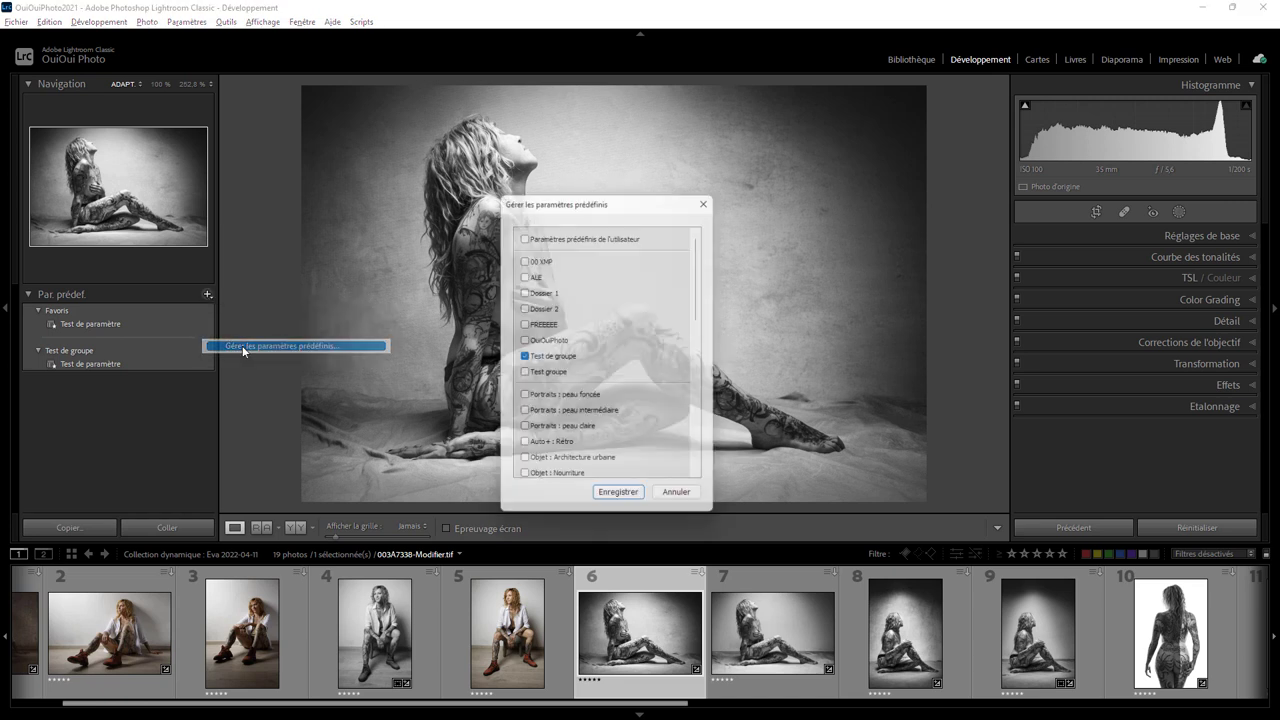
click(522, 273)
click(523, 308)
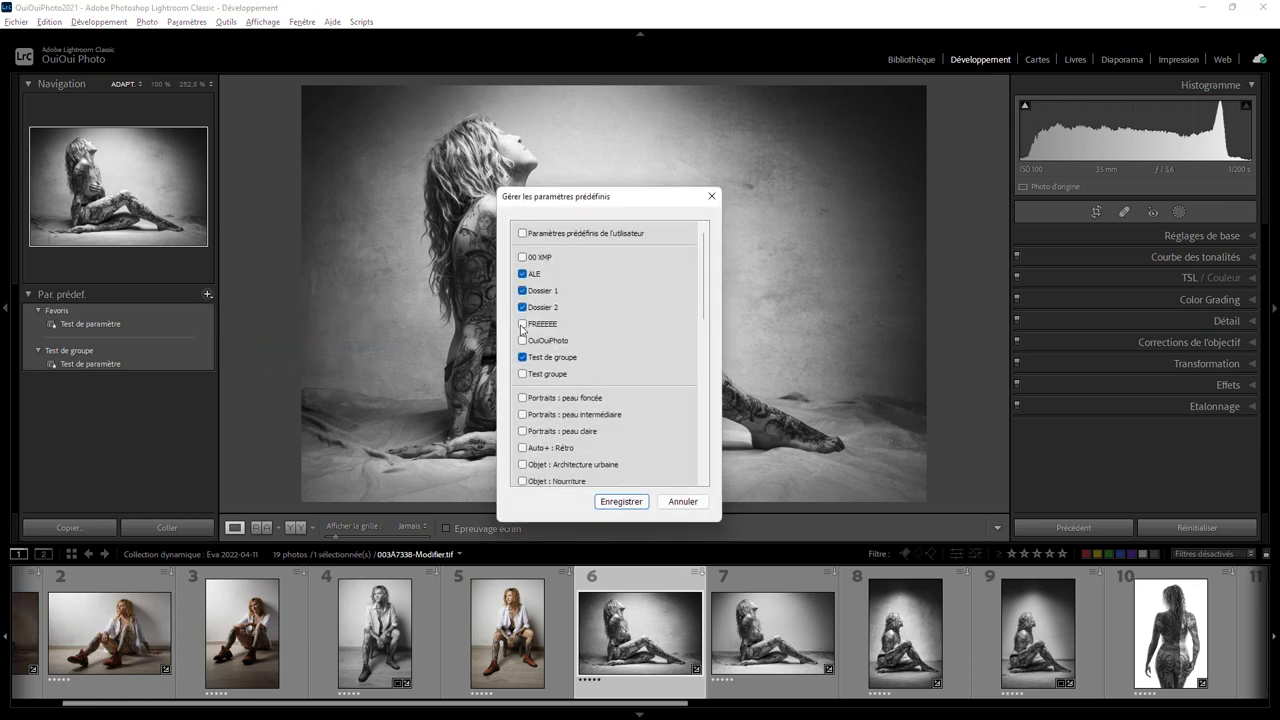
click(522, 324)
click(522, 398)
click(522, 431)
click(522, 464)
click(620, 502)
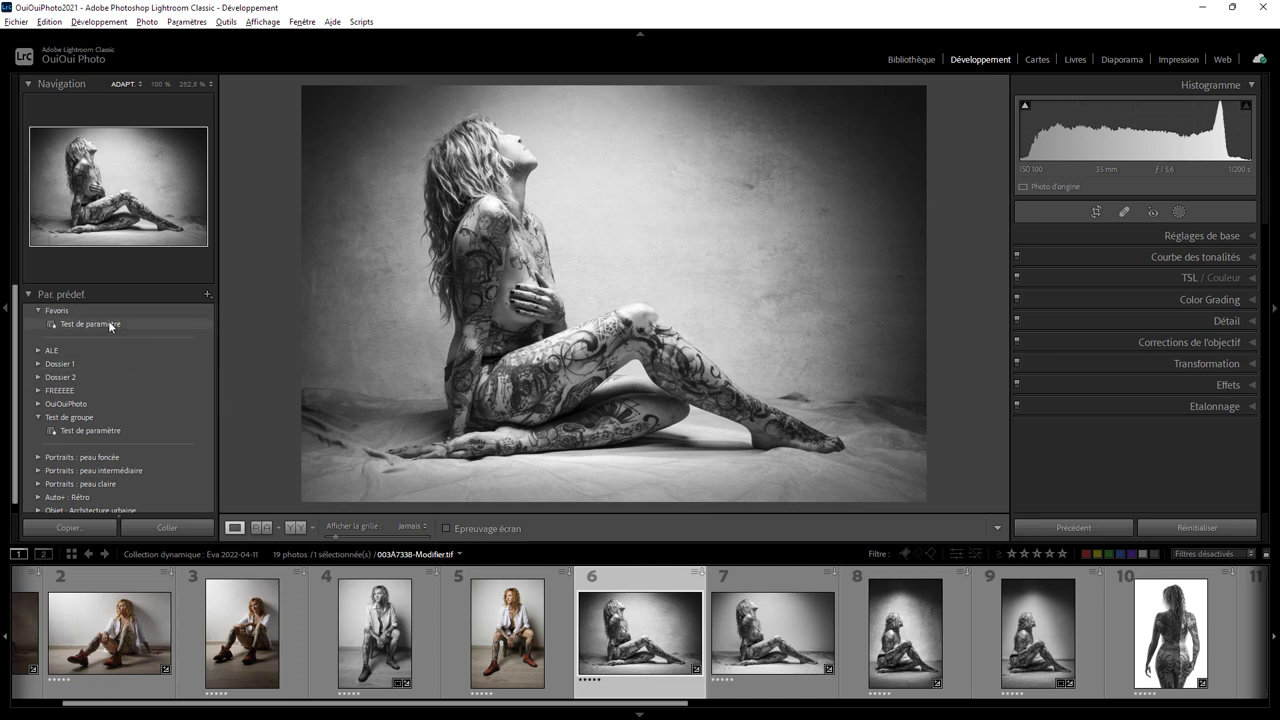
Fold the Par. prédef. presets panel.
scroll(106, 310, down, 1)
scroll(100, 310, up, 1)
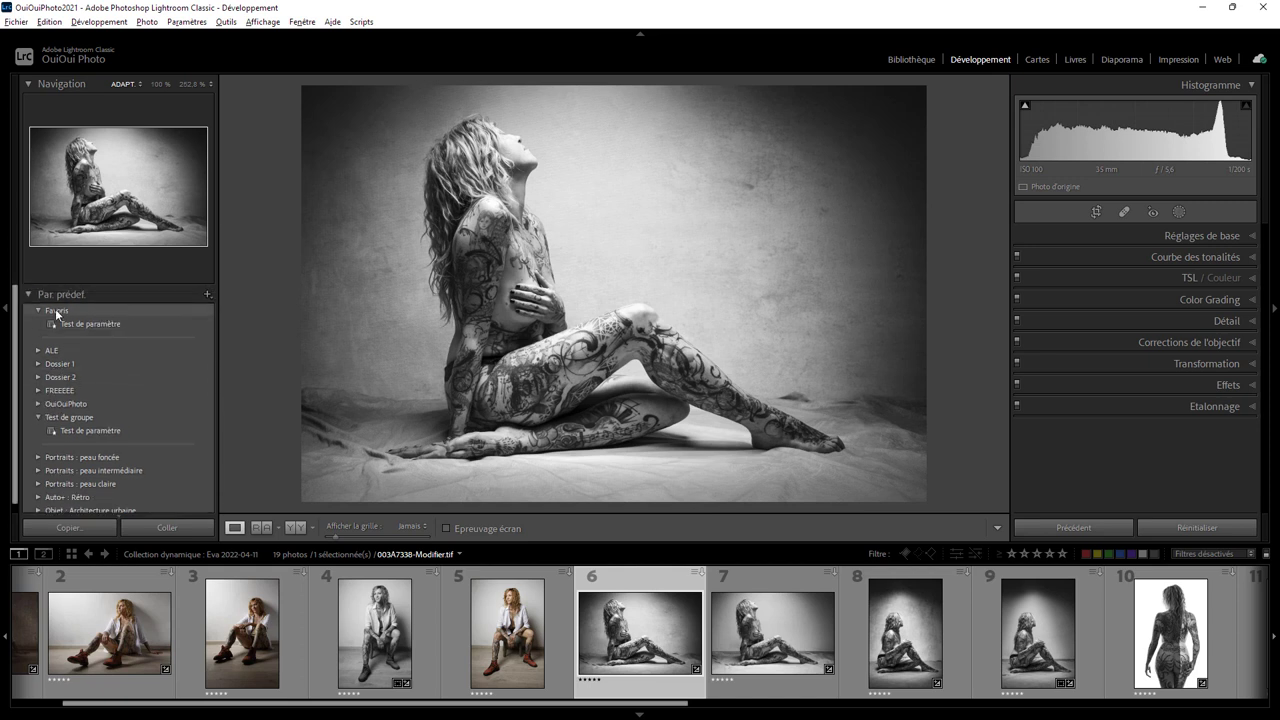
click(30, 294)
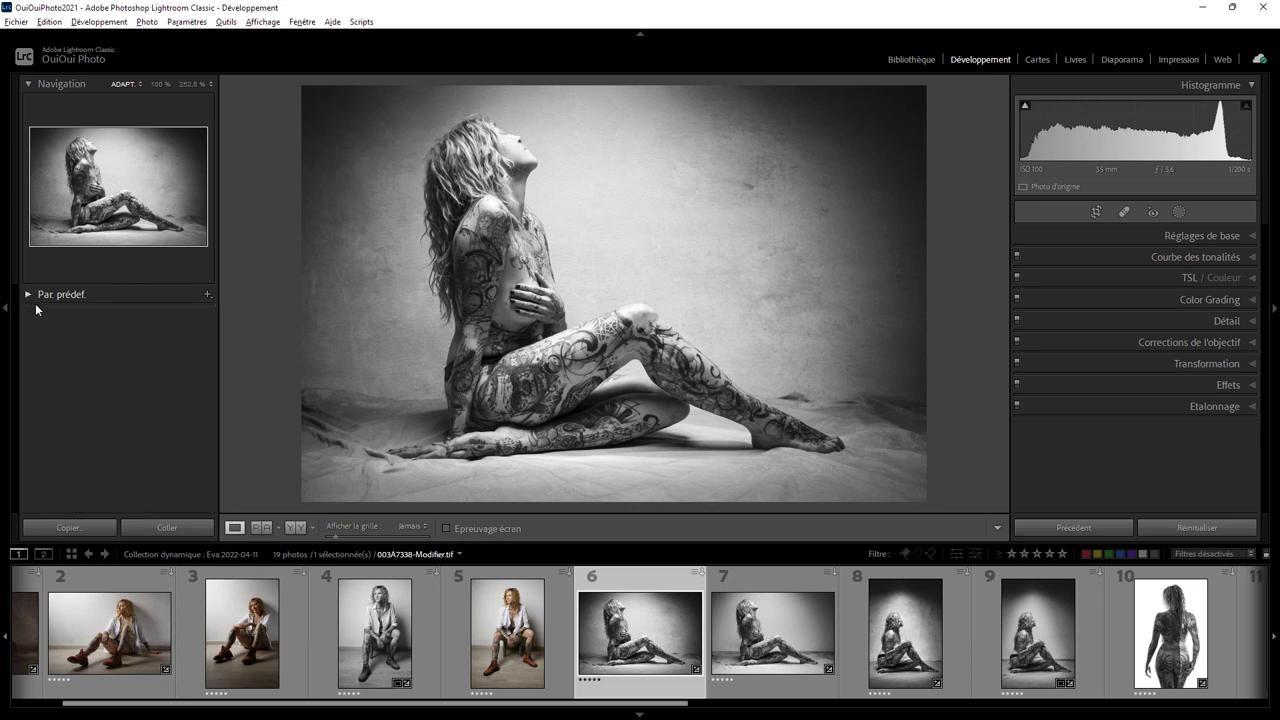
Re-enable the Instantanés, Historique and Collections panels from the left-column context menu.
right_click(118, 384)
click(138, 400)
right_click(104, 397)
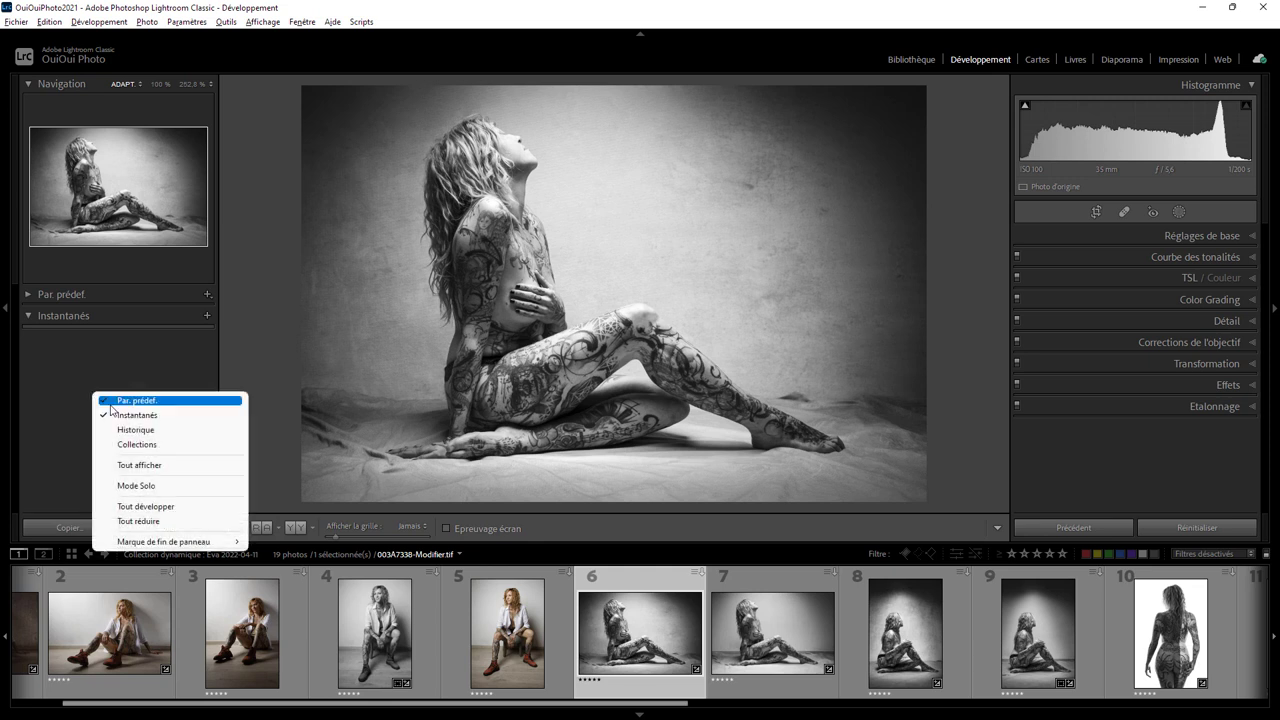
click(135, 429)
right_click(104, 422)
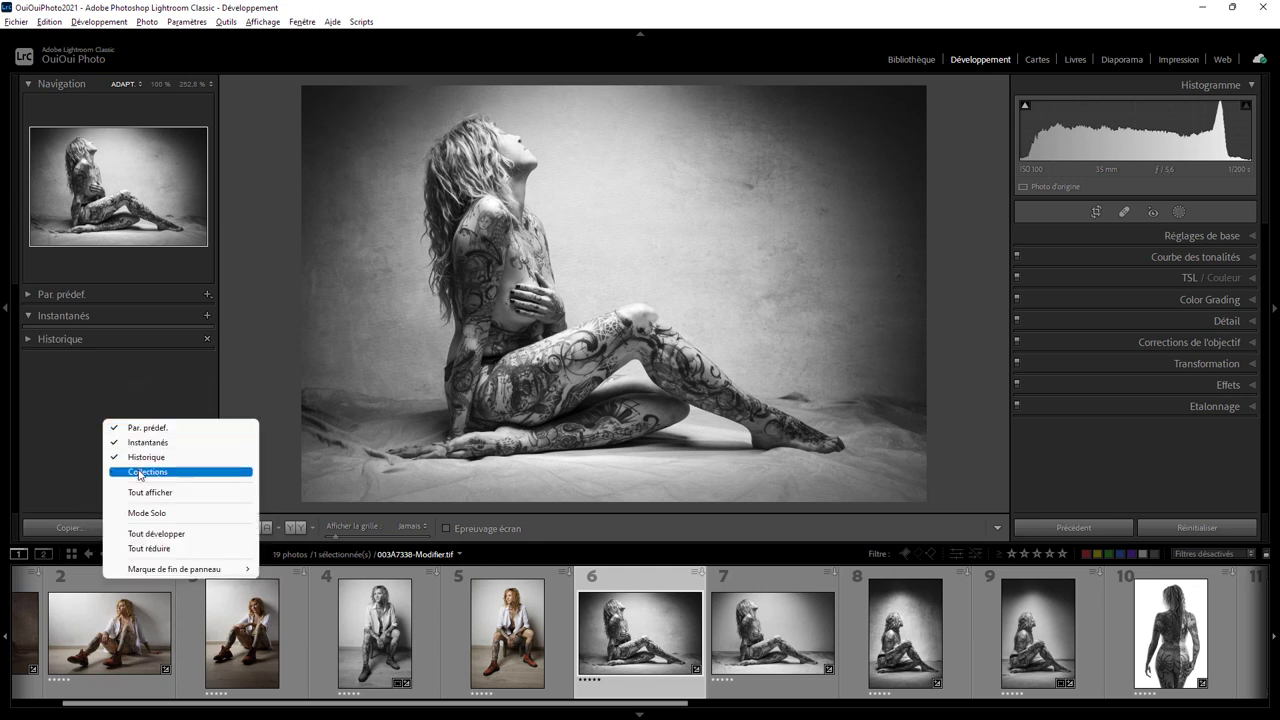
click(139, 473)
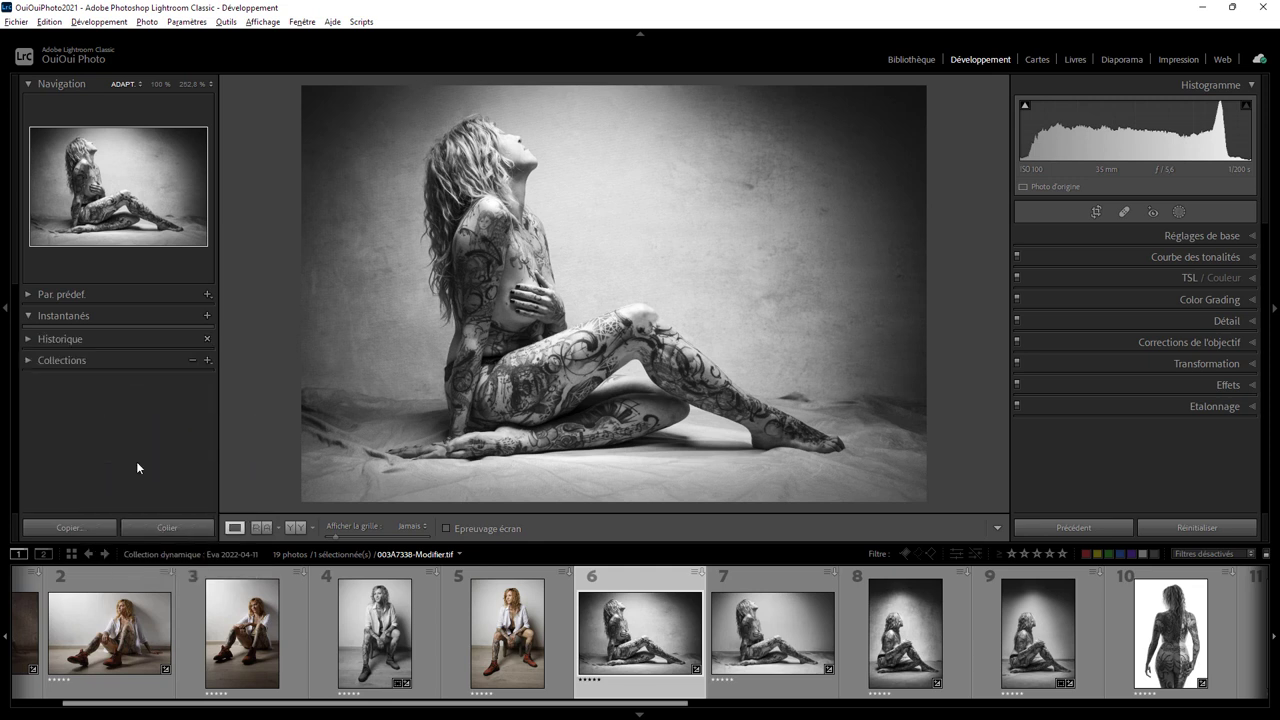